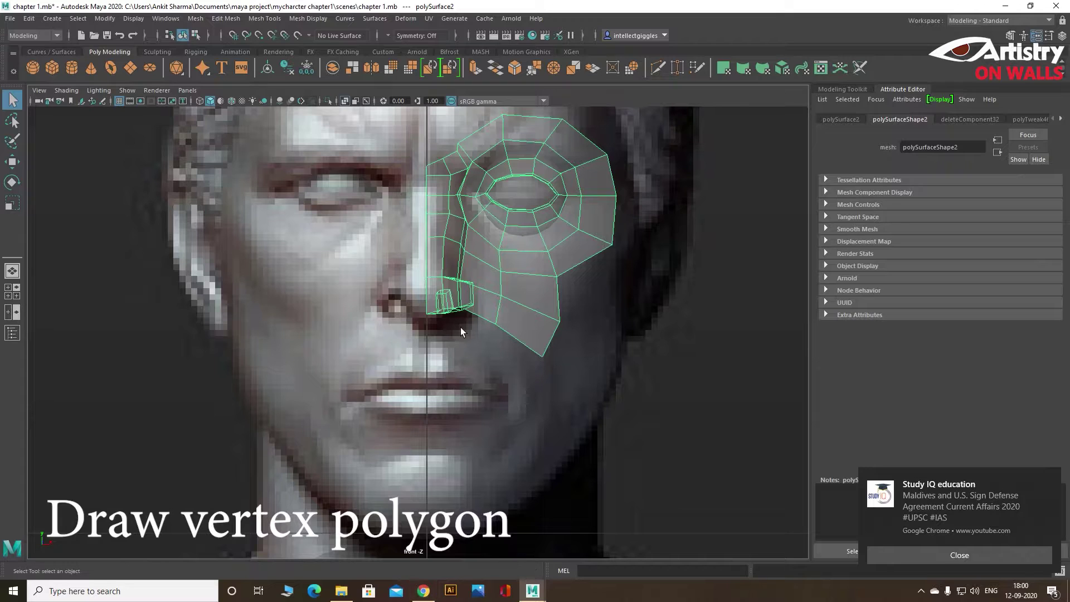
Step: Draw a six-point Create Polygon face over the right upper lip, from the centre line to the mouth corner
left_click(265, 18)
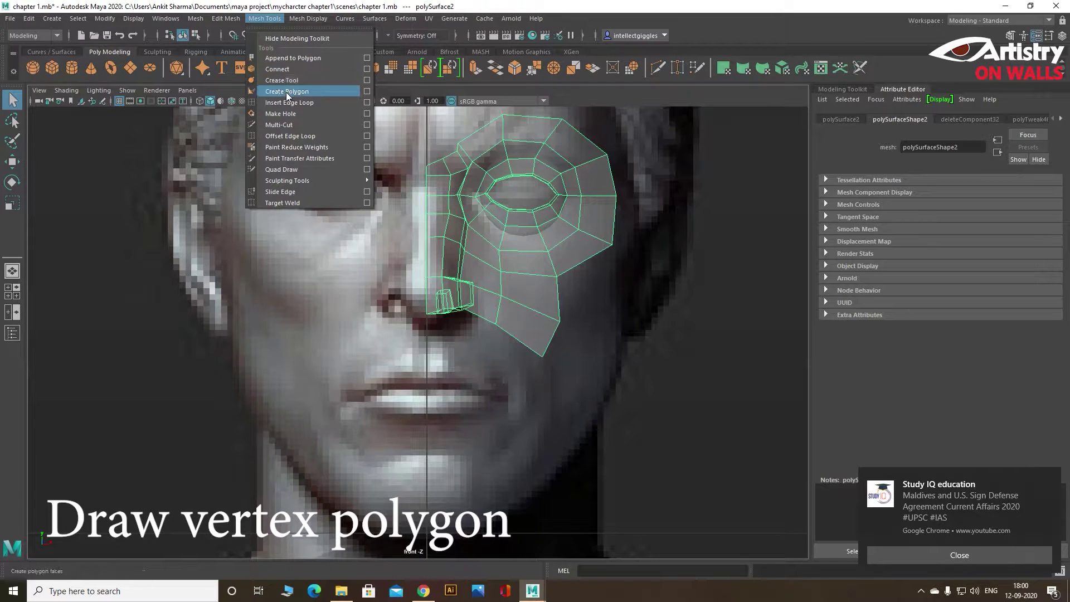
left_click(280, 81)
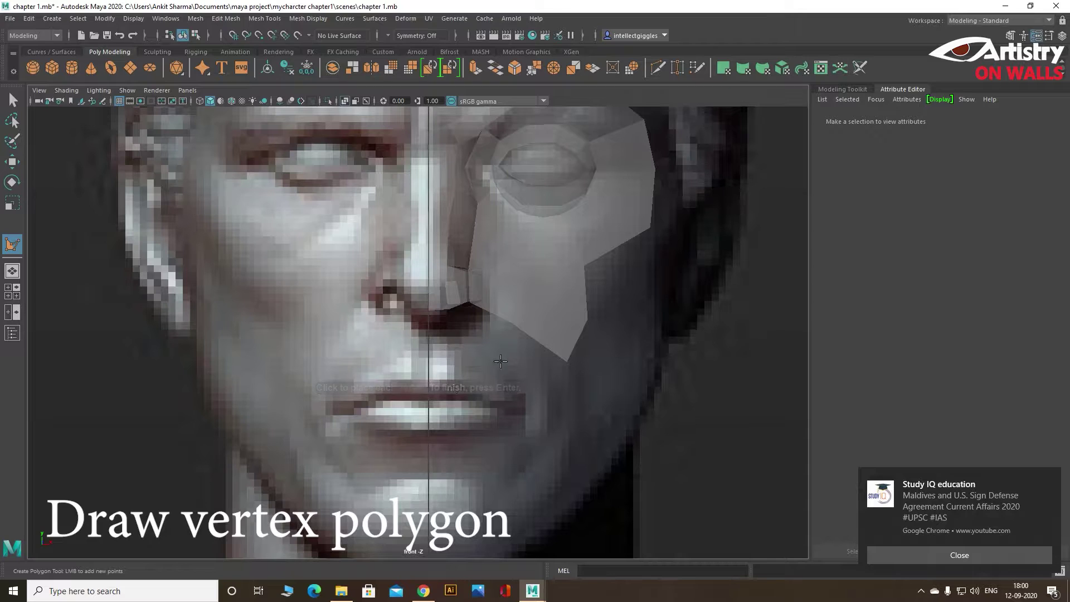
left_click(428, 384)
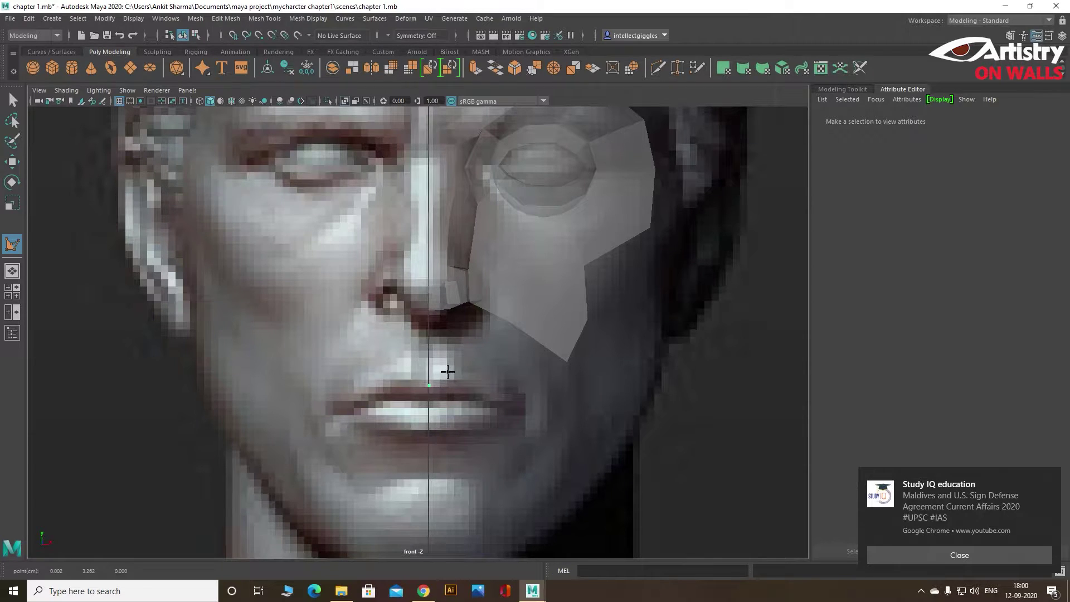
left_click(477, 389)
left_click(497, 414)
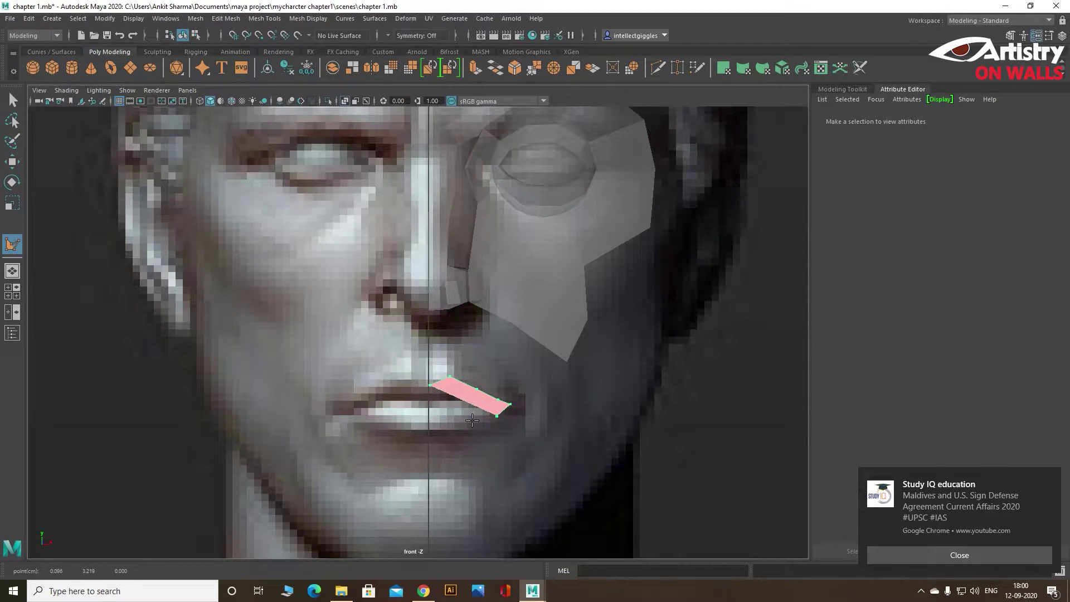
left_click(475, 425)
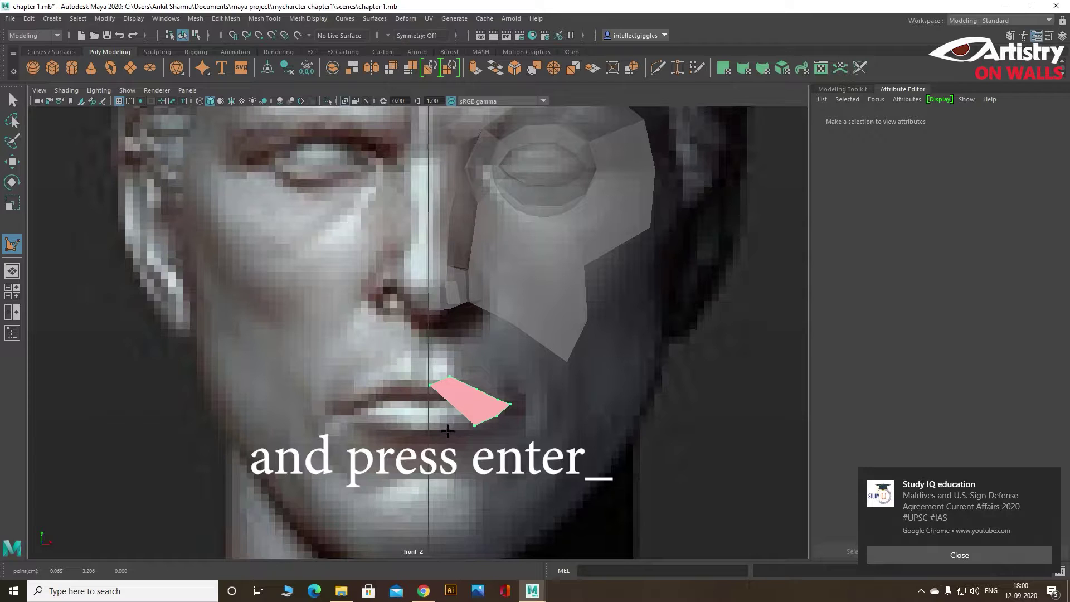
left_click(447, 430)
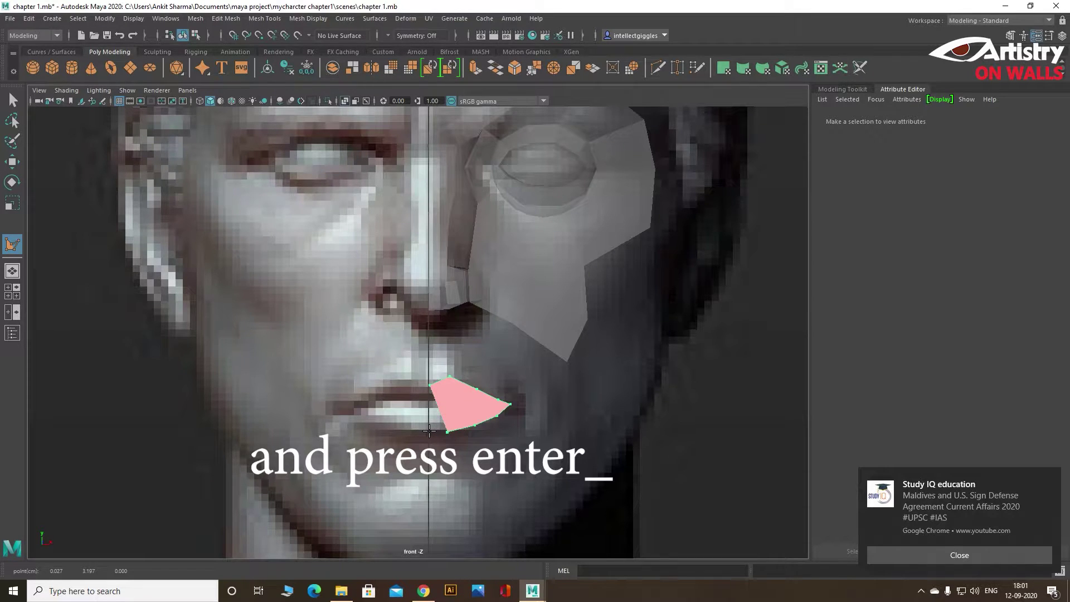
left_click(429, 430)
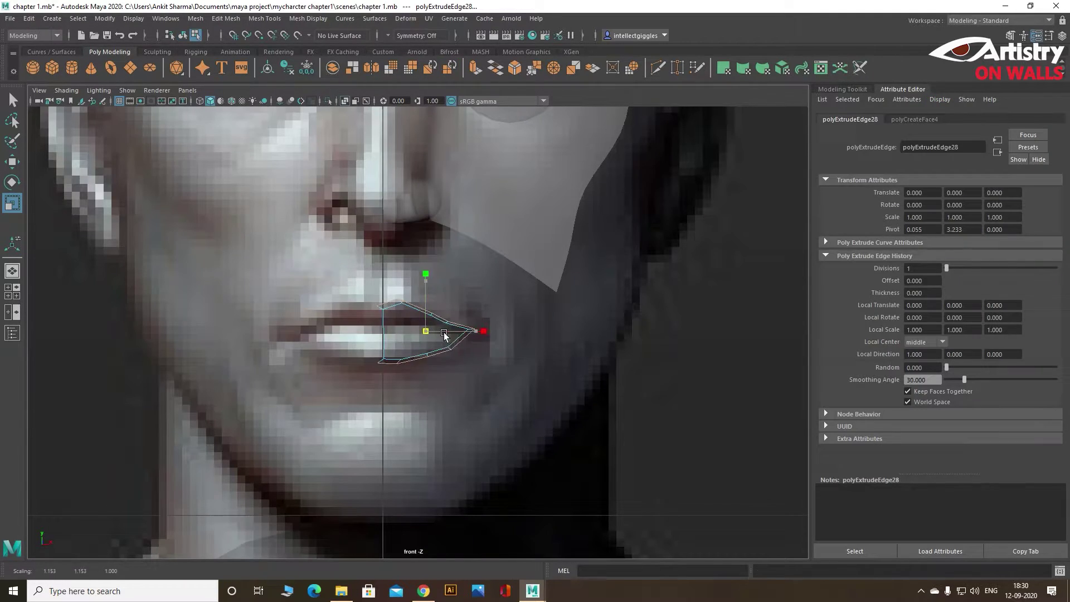
Step: Scale the extruded lip loop outward, narrow it horizontally, then select a lip vertex to reposition
left_click_drag(446, 334, 499, 336)
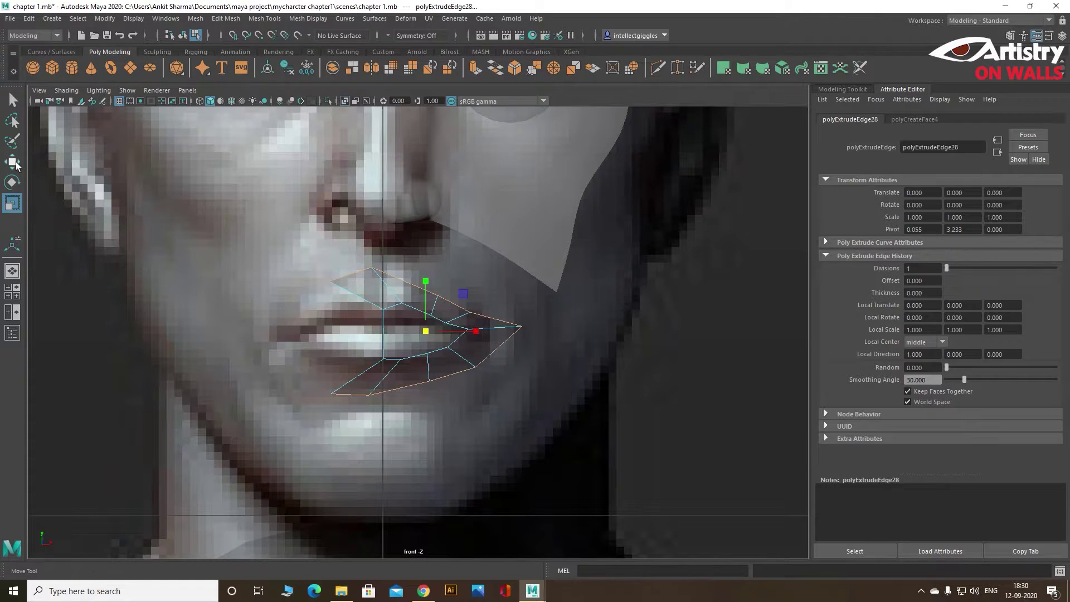
mouse_move(478, 330)
left_mouse_down()
mouse_move(457, 336)
mouse_move(523, 333)
left_mouse_up()
key("w")
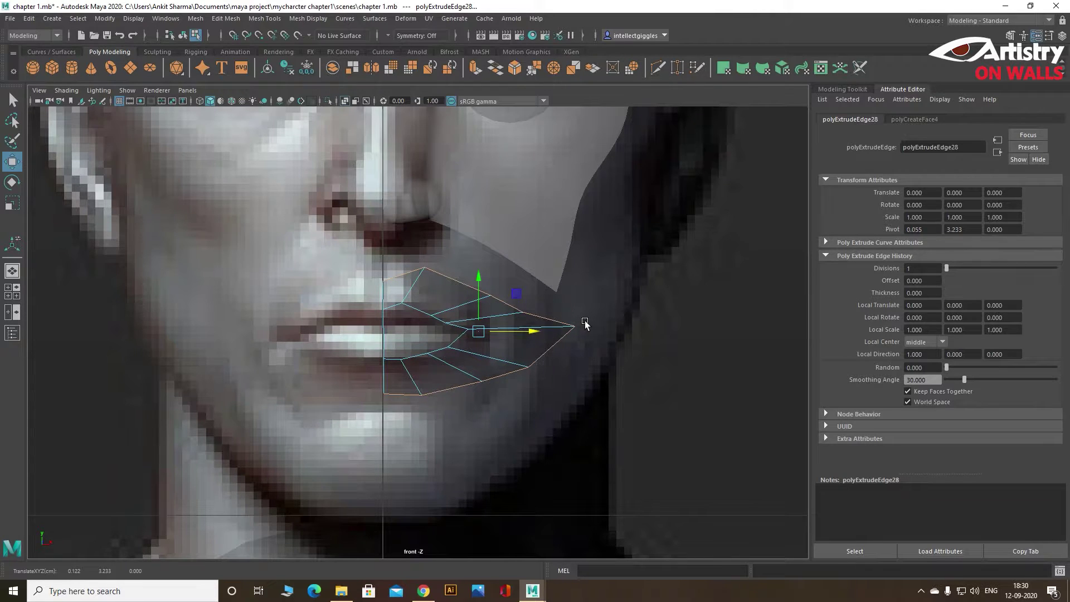
scroll(584, 320, "down", 10)
right_click_drag(698, 283, 622, 293)
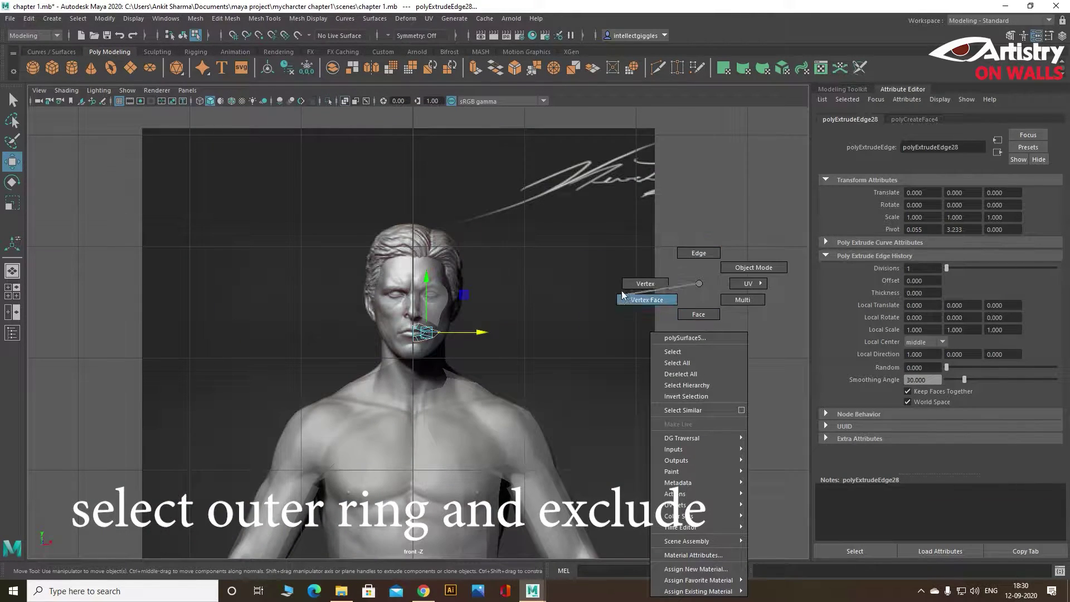
scroll(431, 334, "up", 3)
scroll(436, 336, "up", 7)
left_click(449, 322)
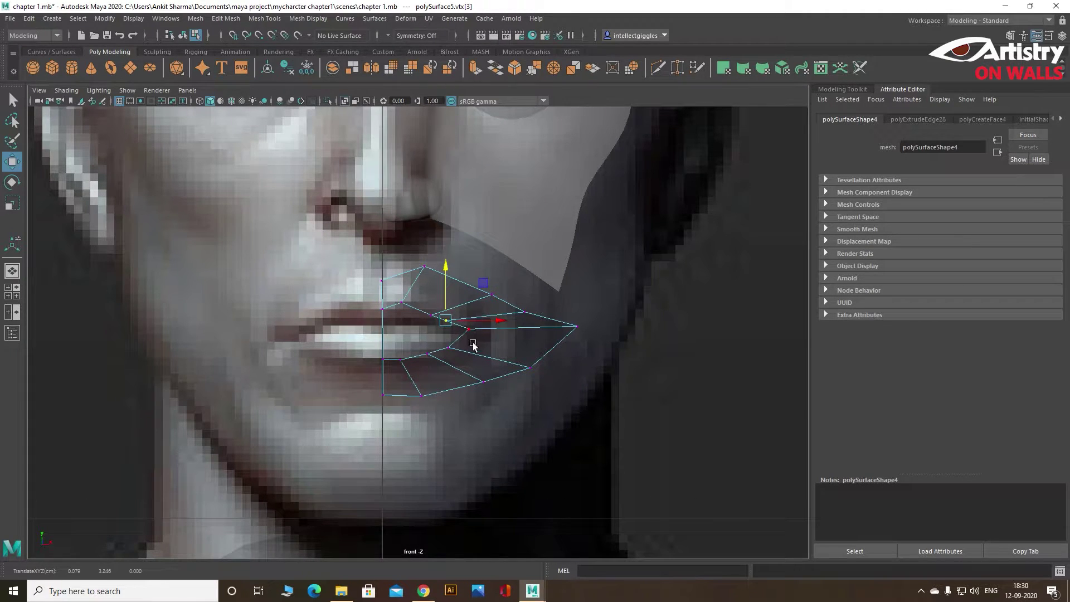
Step: Select two lip faces for removal in face selection mode
scroll(685, 303, "down", 10)
right_click_drag(687, 278, 687, 310)
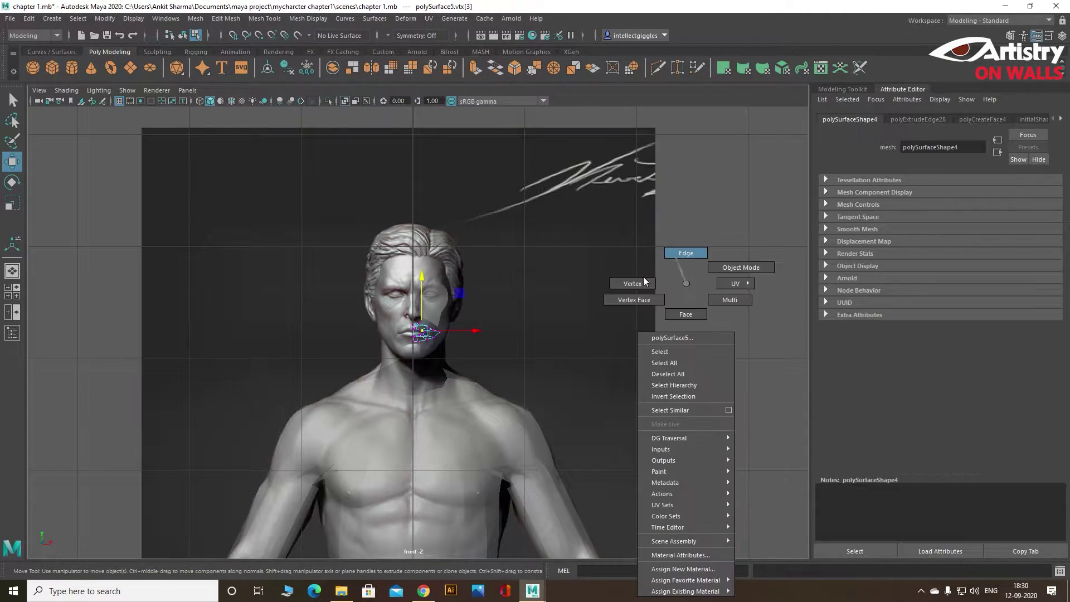
scroll(432, 346, "up", 10)
left_click(432, 345)
left_click(394, 333)
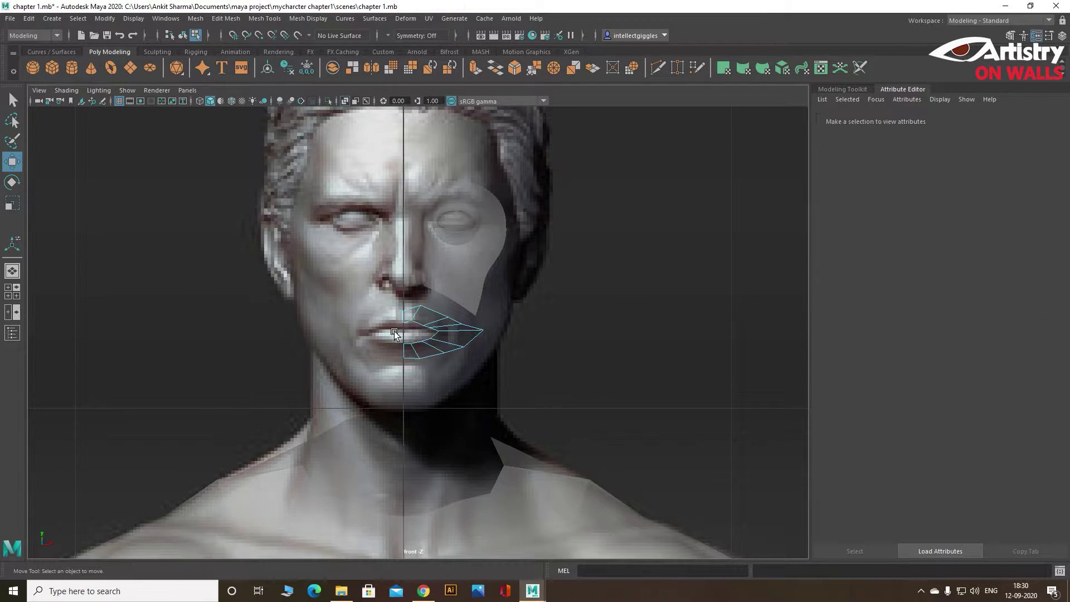
scroll(376, 325, "up", 5)
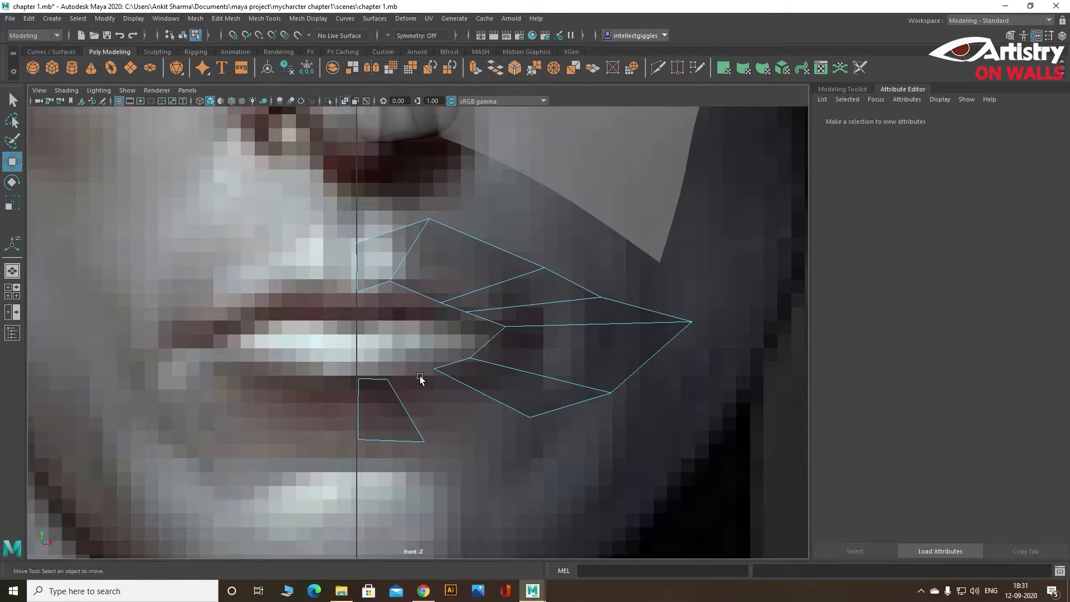
Step: Restore the deleted lip faces and adjust an upper-lip vertex in vertex mode
key("ctrl+z")
key("q")
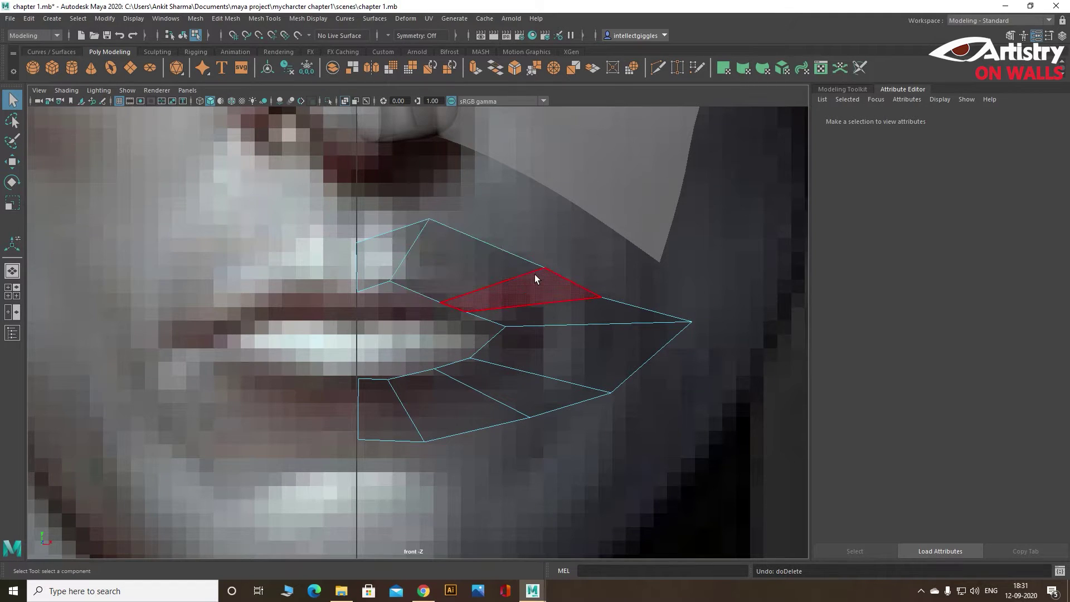
scroll(719, 293, "down", 10)
right_click_drag(717, 251, 644, 288)
scroll(420, 291, "up", 5)
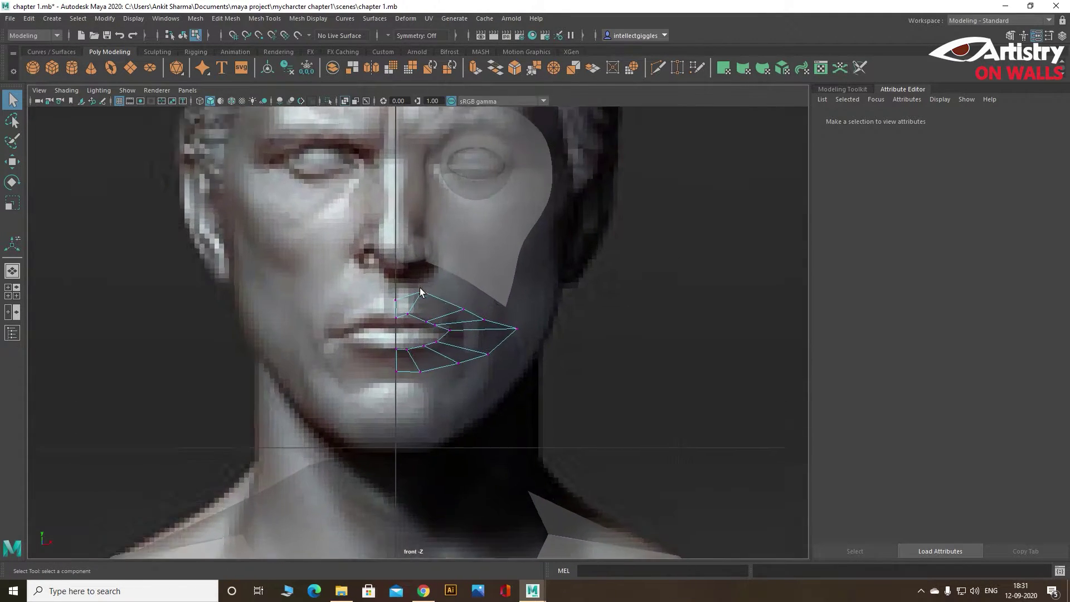
scroll(419, 291, "up", 2)
mouse_move(472, 286)
left_mouse_down()
mouse_move(493, 305)
mouse_move(468, 295)
mouse_move(502, 313)
left_mouse_up()
left_click(479, 297)
Step: Pull the mouth-corner vertex inward and reposition the lower-lip vertices toward the reference
key("w")
left_click(512, 315)
left_click(559, 329)
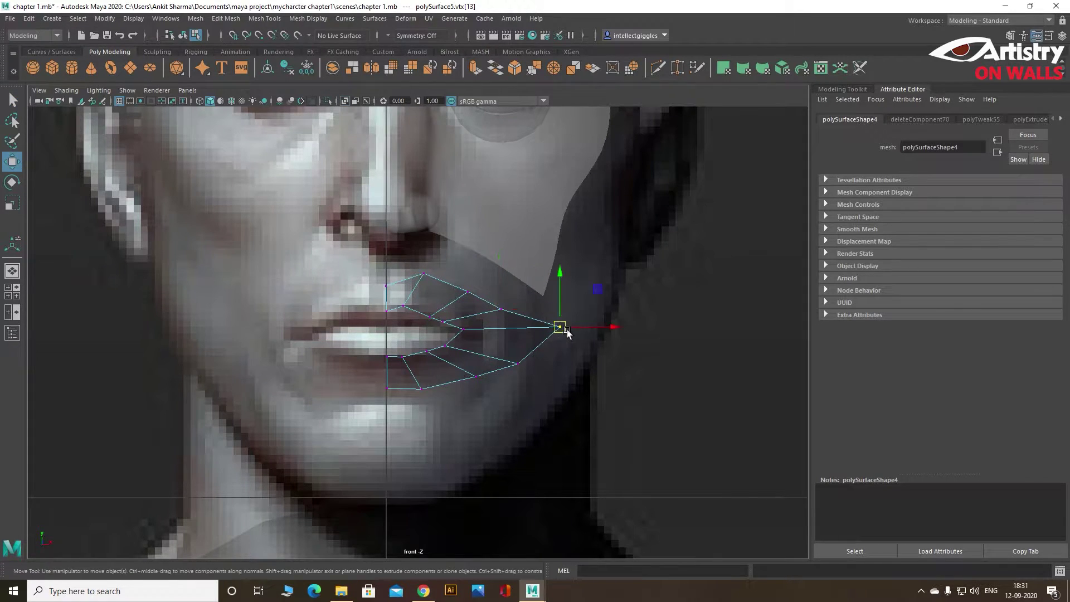
left_click_drag(559, 329, 538, 330)
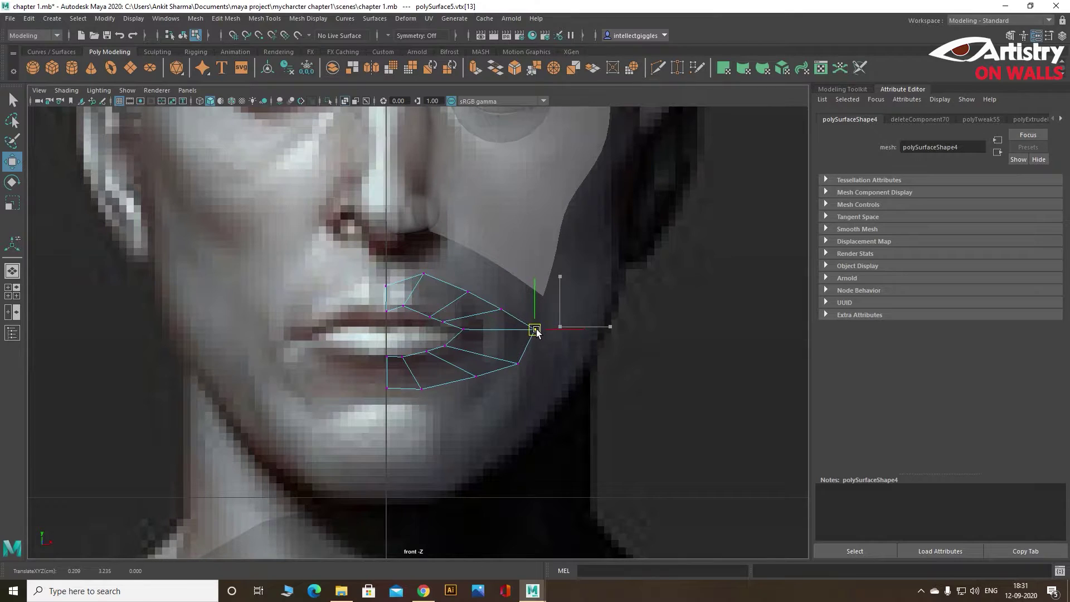
left_click(517, 364)
mouse_move(516, 364)
left_mouse_down()
mouse_move(470, 388)
mouse_move(380, 383)
mouse_move(405, 405)
left_mouse_up()
left_click(476, 377)
scroll(415, 360, "up", 2)
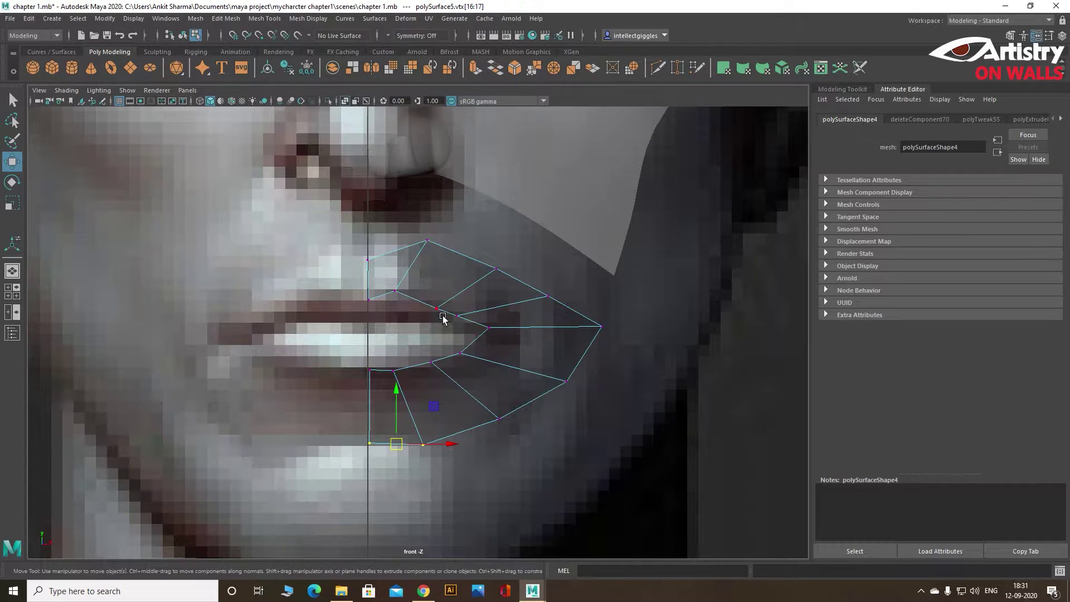
Step: Select the four inner mouth edges in edge mode and extrude them
key("a")
right_click_drag(711, 283, 711, 314)
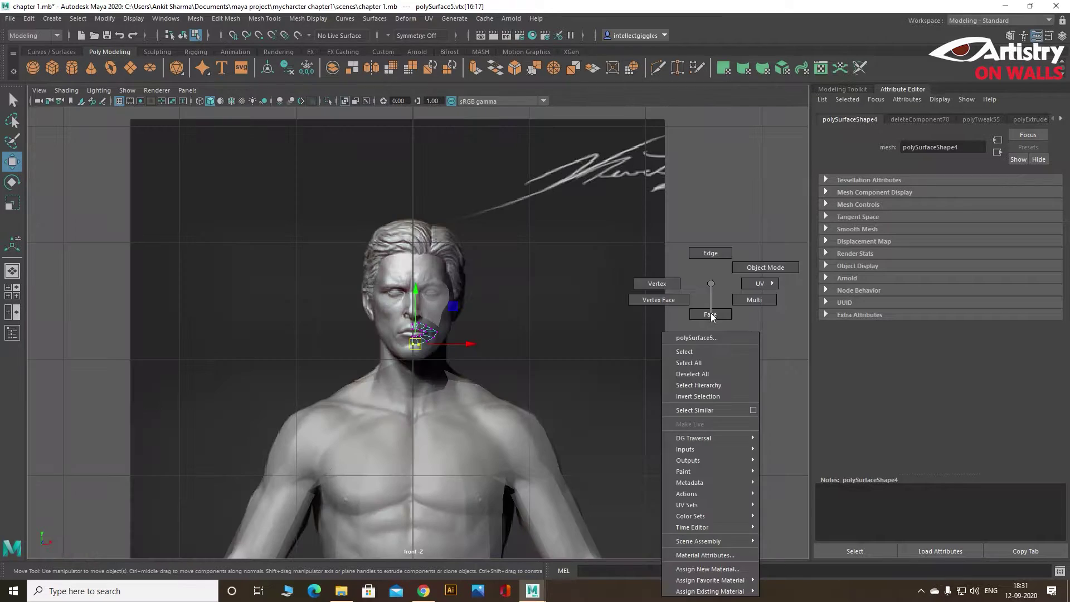
right_click_drag(670, 276, 709, 253)
scroll(413, 318, "up", 5)
left_click(410, 320)
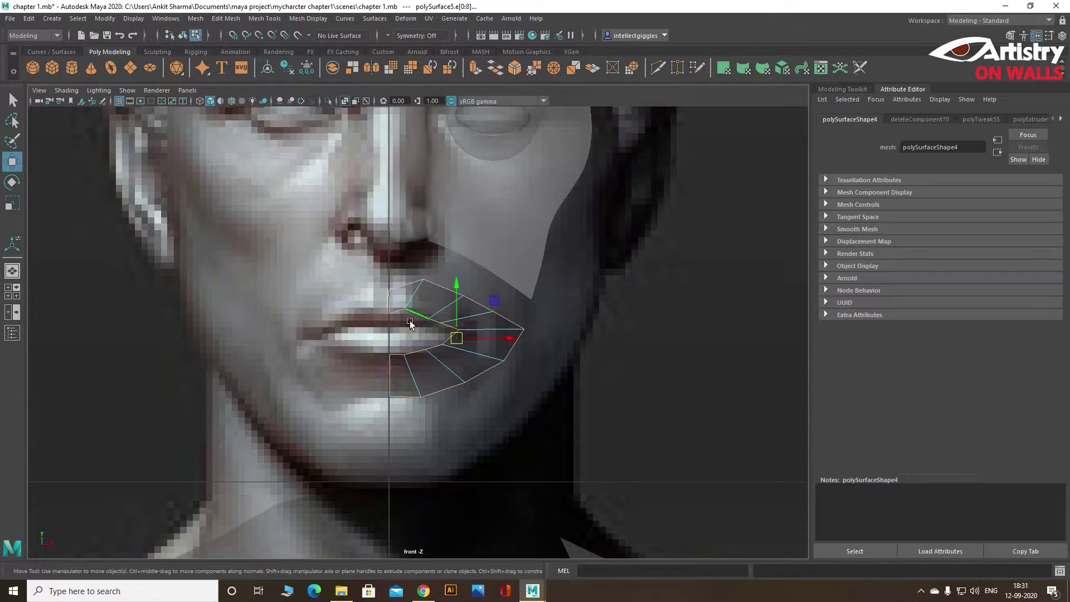
left_click(440, 329, "shift")
left_click(438, 346, "shift")
left_click(416, 355, "shift")
left_click(474, 68)
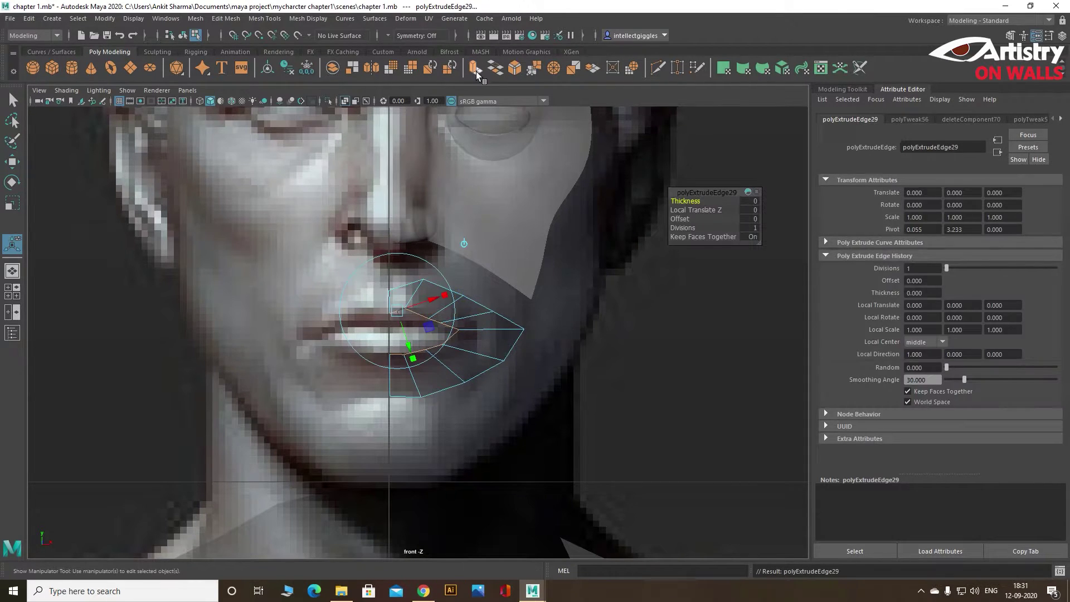
Step: Shrink the extruded loop, flatten it vertically, and shift it slightly sideways
left_click(13, 203)
left_click_drag(429, 332, 417, 337)
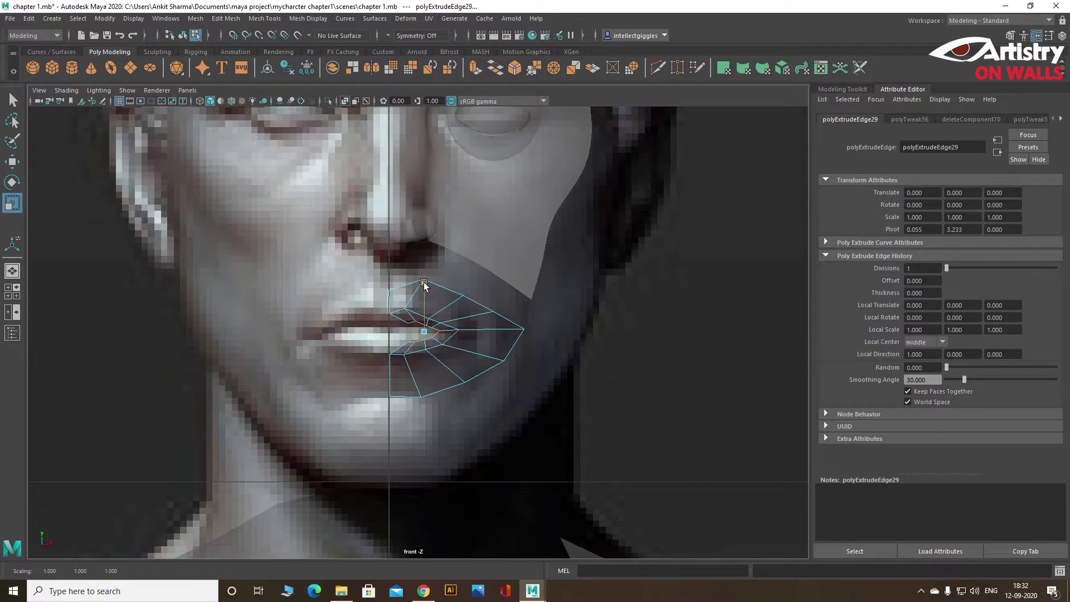
left_click_drag(424, 306, 424, 298)
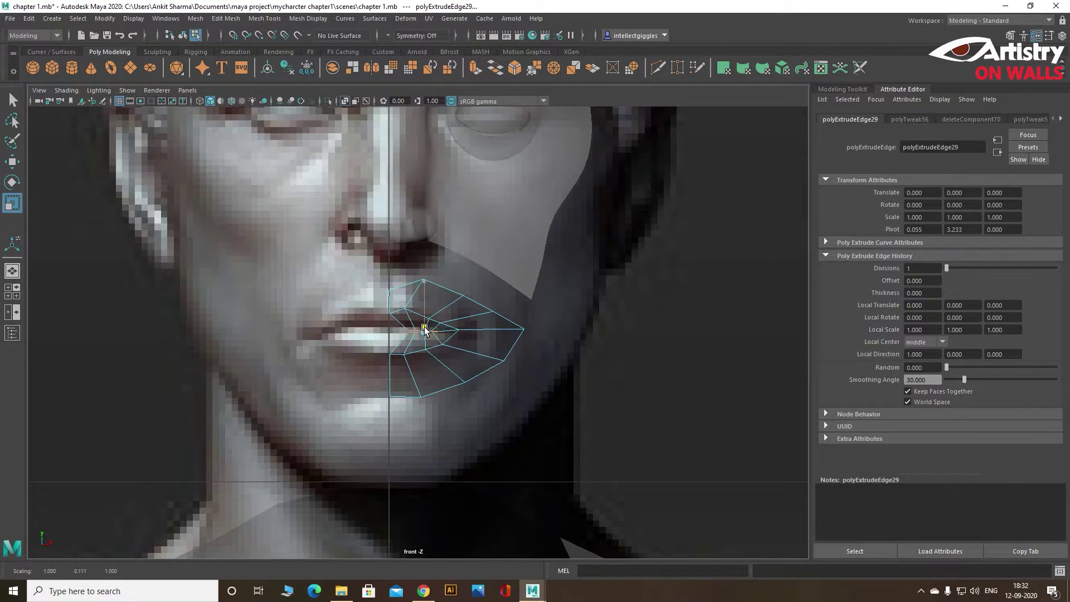
key("w")
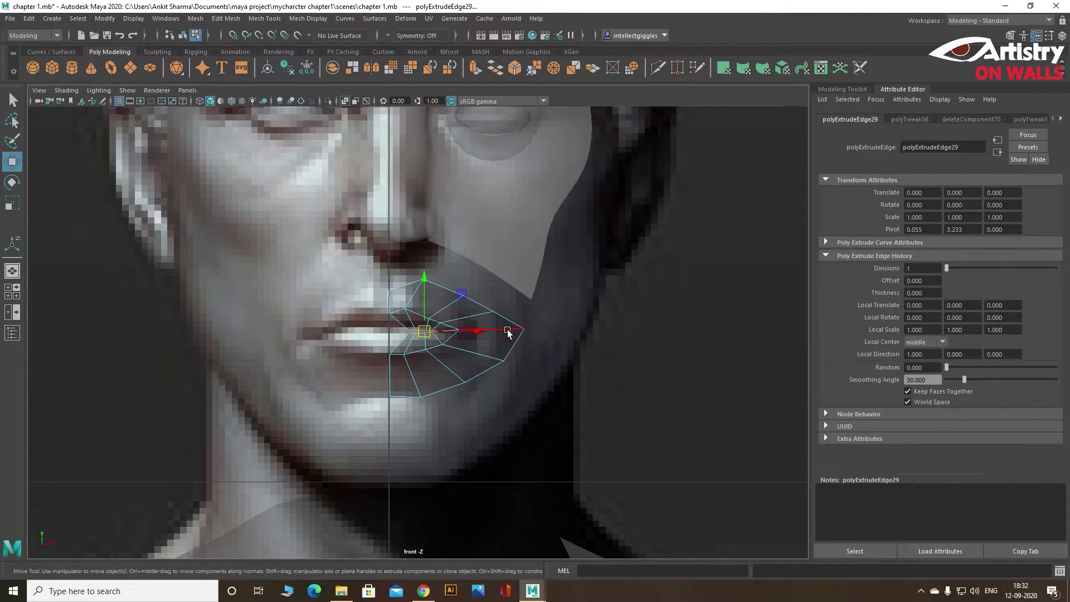
left_click_drag(475, 334, 477, 334)
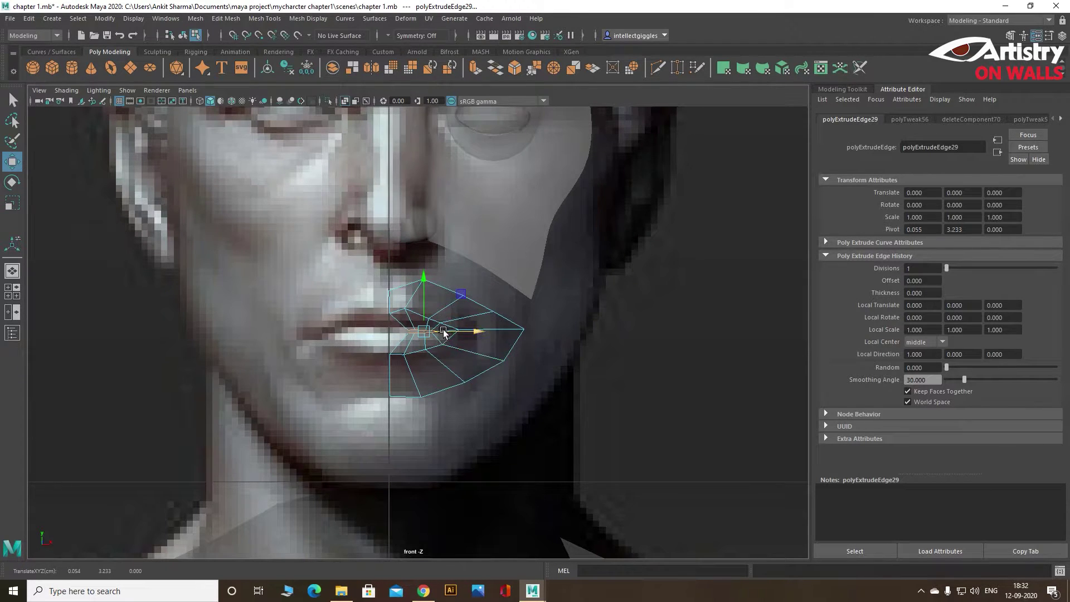
scroll(444, 332, "up", 1)
scroll(465, 329, "up", 5)
Step: Slide the extruded inner-lip edges left until they reach the centre line
left_click(566, 323)
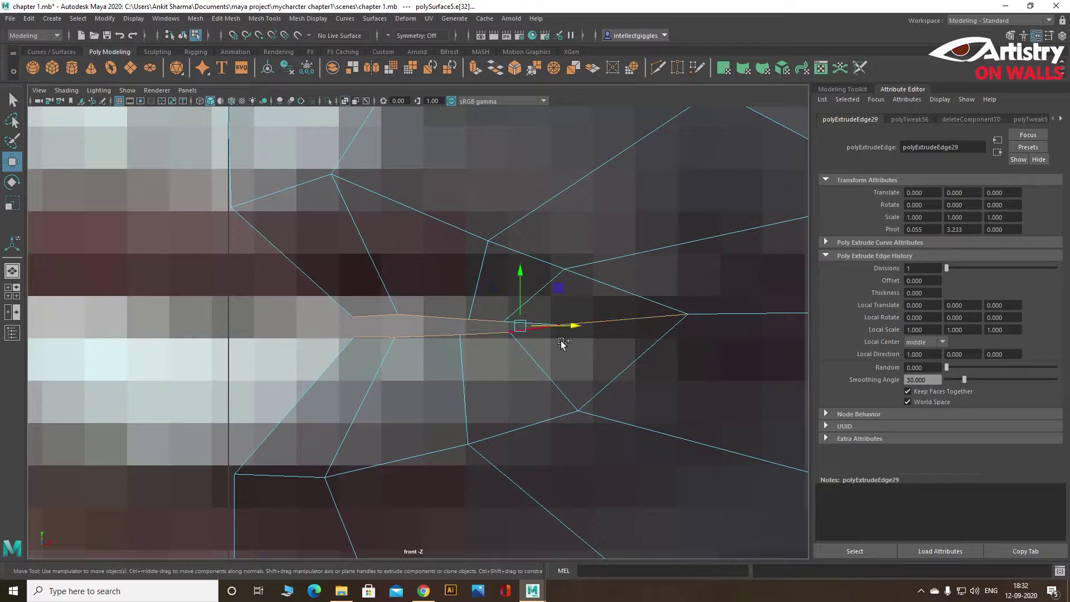
left_click_drag(557, 336, 557, 328)
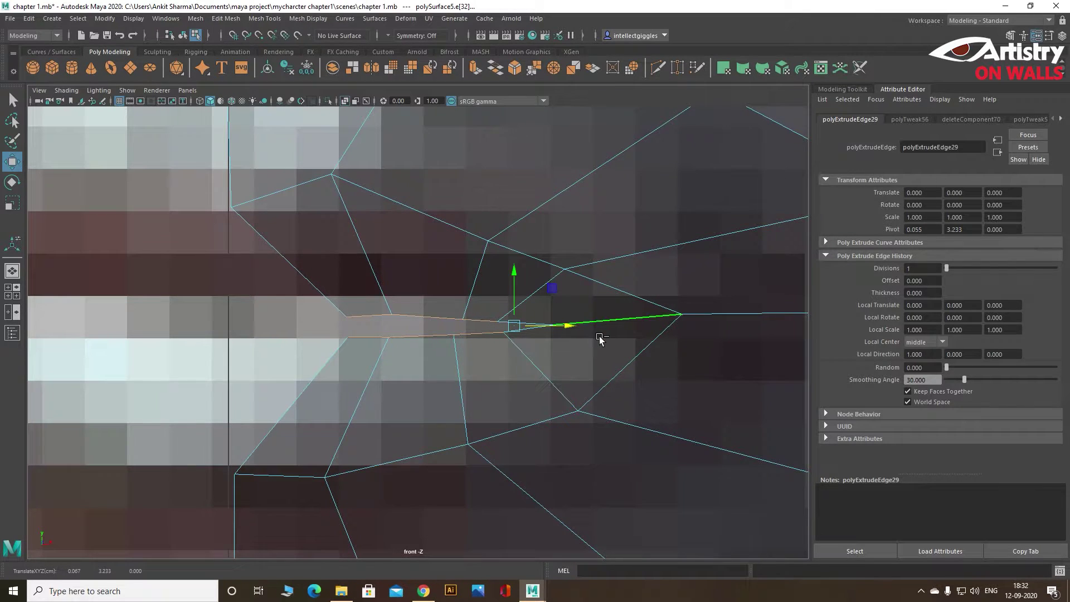
mouse_move(570, 320)
left_mouse_down()
mouse_move(482, 354)
mouse_move(410, 326)
left_mouse_up()
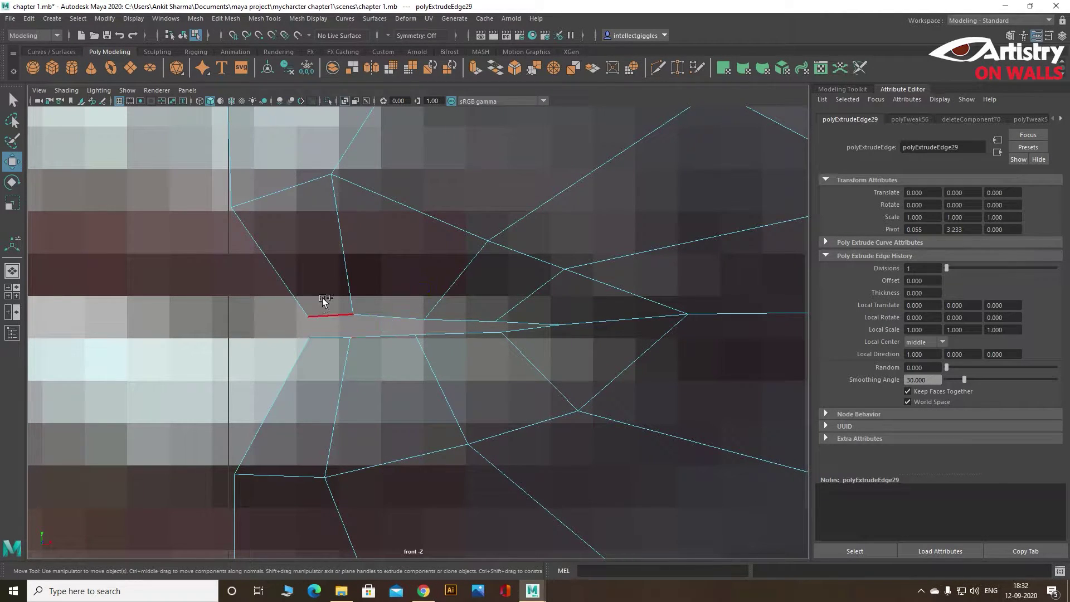
left_click(329, 317)
left_click_drag(380, 322, 302, 327)
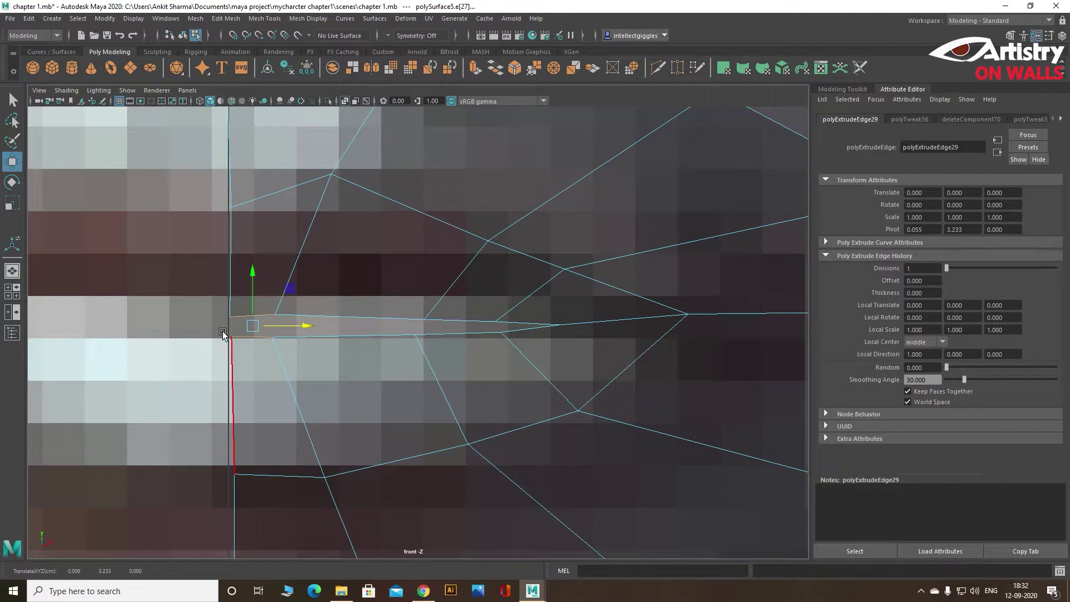
key("f")
Step: Switch the lip mesh to vertex mode and select the outer lip-corner vertex
right_click(590, 283)
left_click(550, 283)
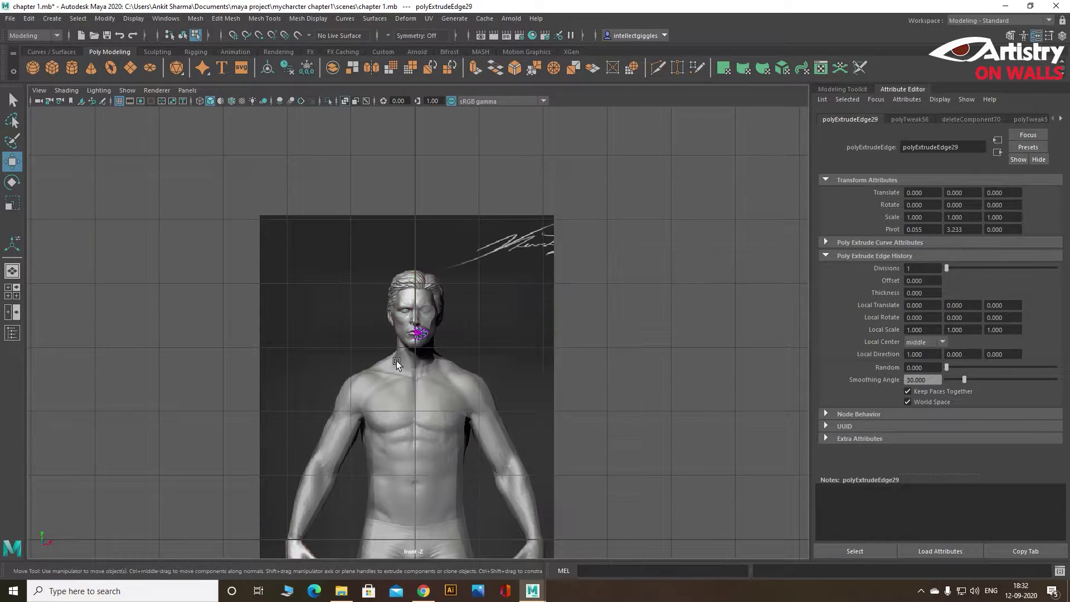
scroll(397, 360, "up", 5)
scroll(390, 351, "up", 4)
mouse_move(362, 321)
left_mouse_down()
mouse_move(374, 345)
mouse_move(413, 333)
left_mouse_up()
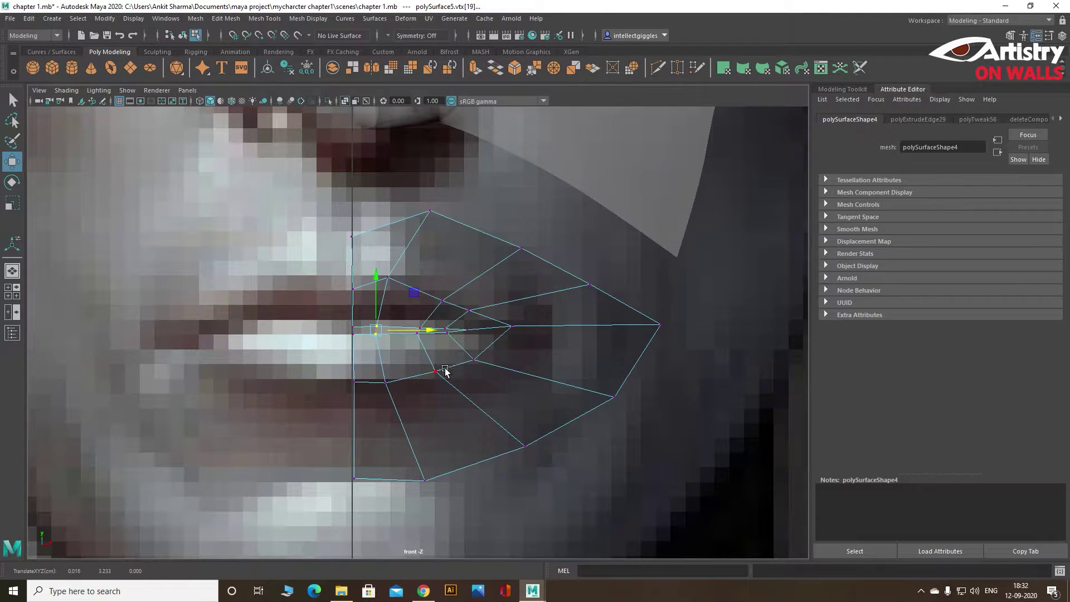
scroll(444, 371, "down", 10)
scroll(441, 362, "up", 5)
scroll(439, 359, "up", 4)
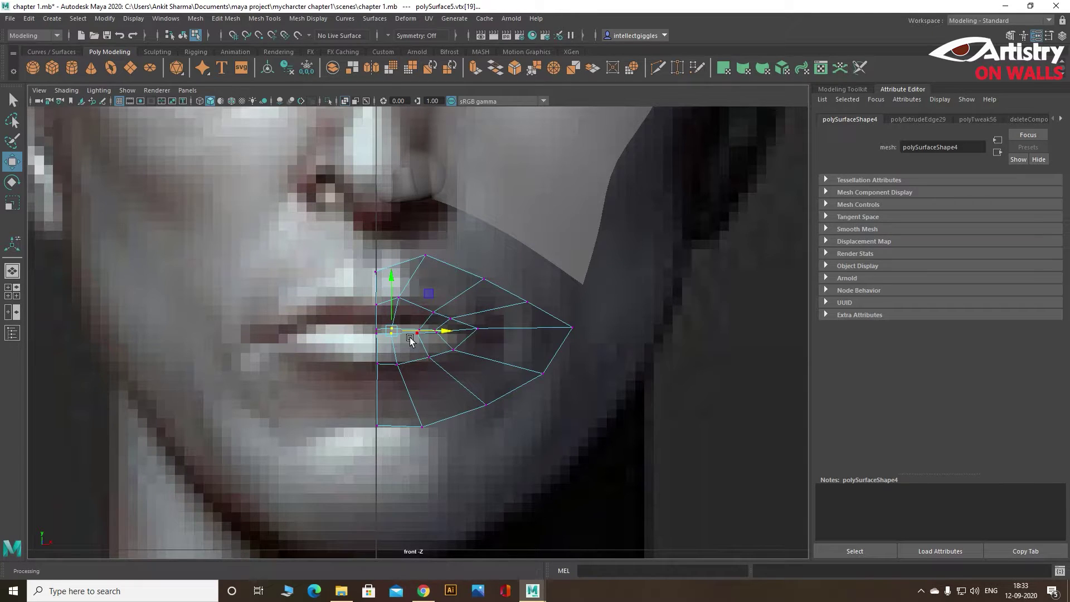
left_click(525, 327)
Step: Enable Soft Select in the Move settings and shift the lip corner back in side view
double_click(12, 162)
left_click(43, 353)
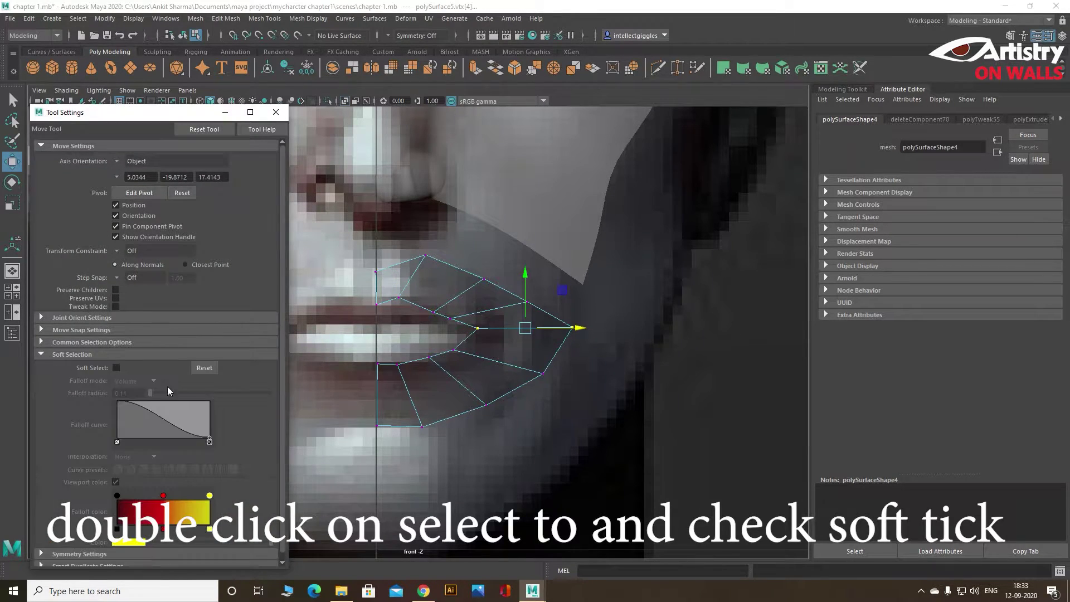
left_click(116, 368)
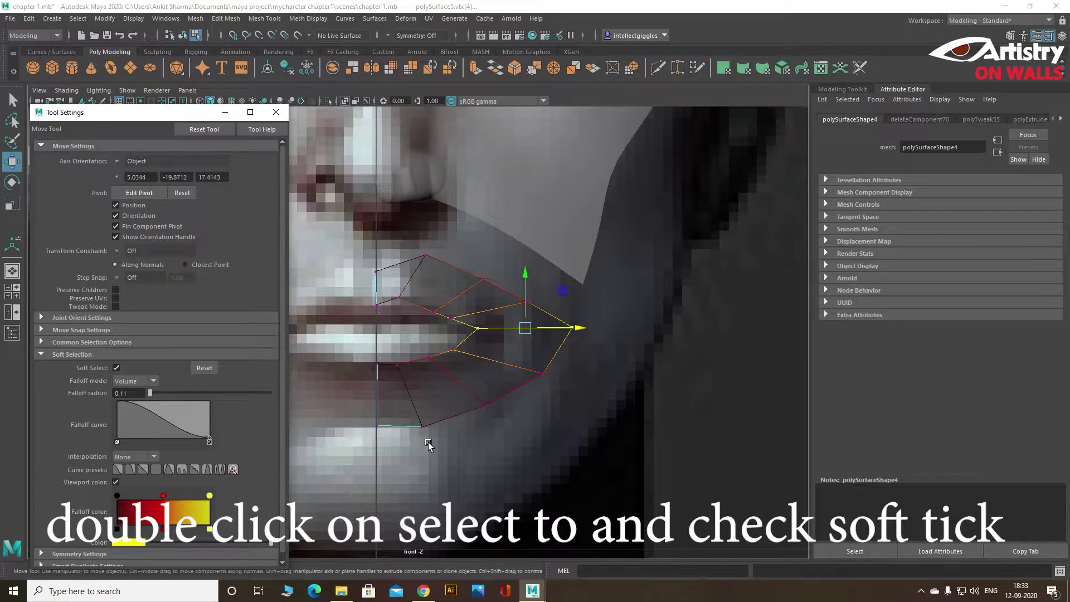
key("space")
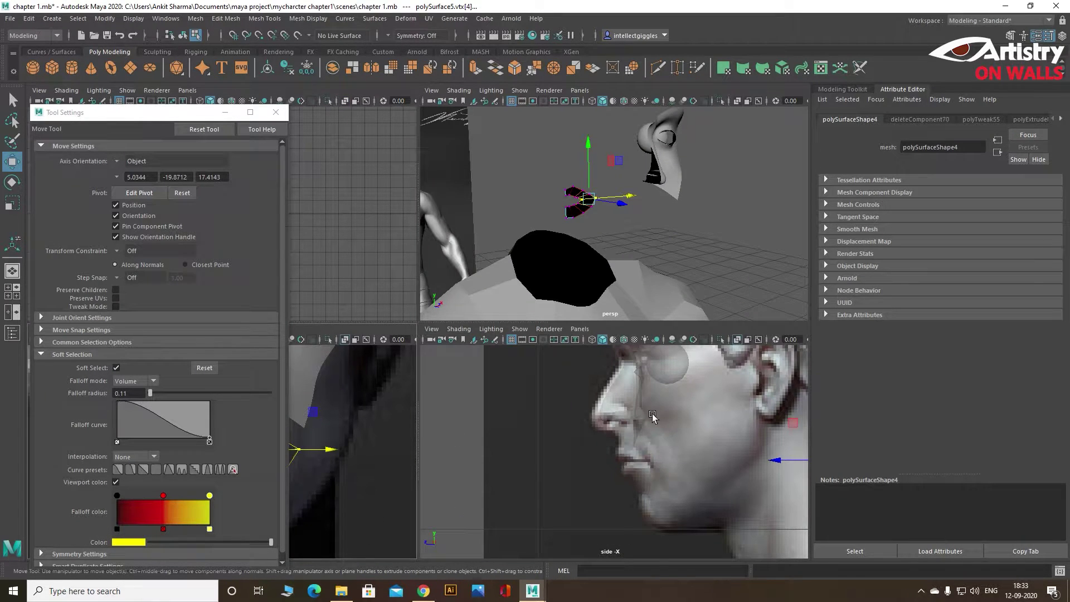
key("space")
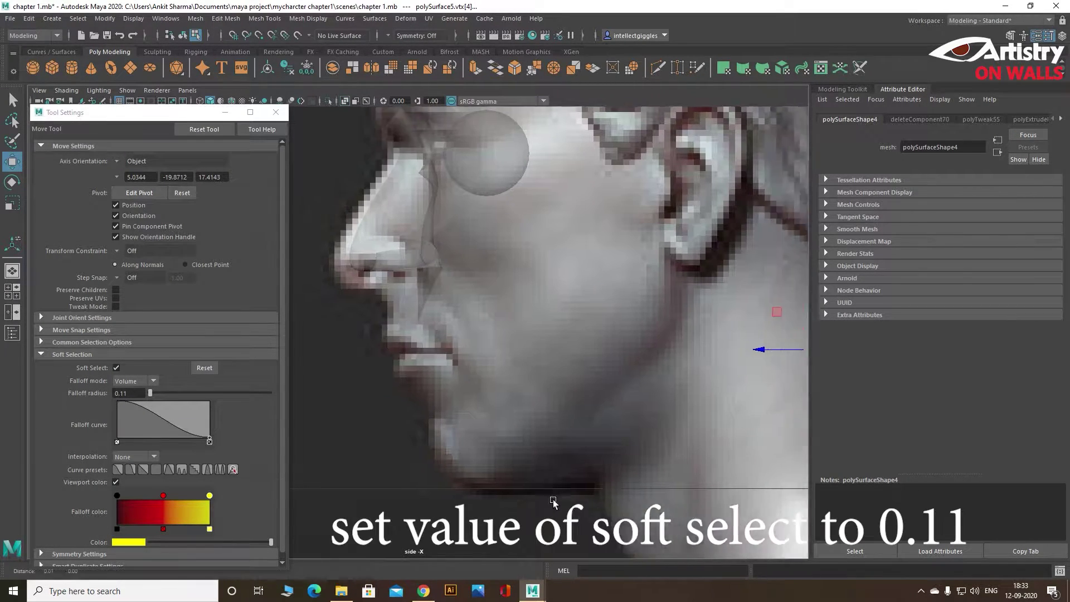
middle_click_drag(554, 502, 575, 363, "alt")
left_click_drag(598, 343, 630, 339)
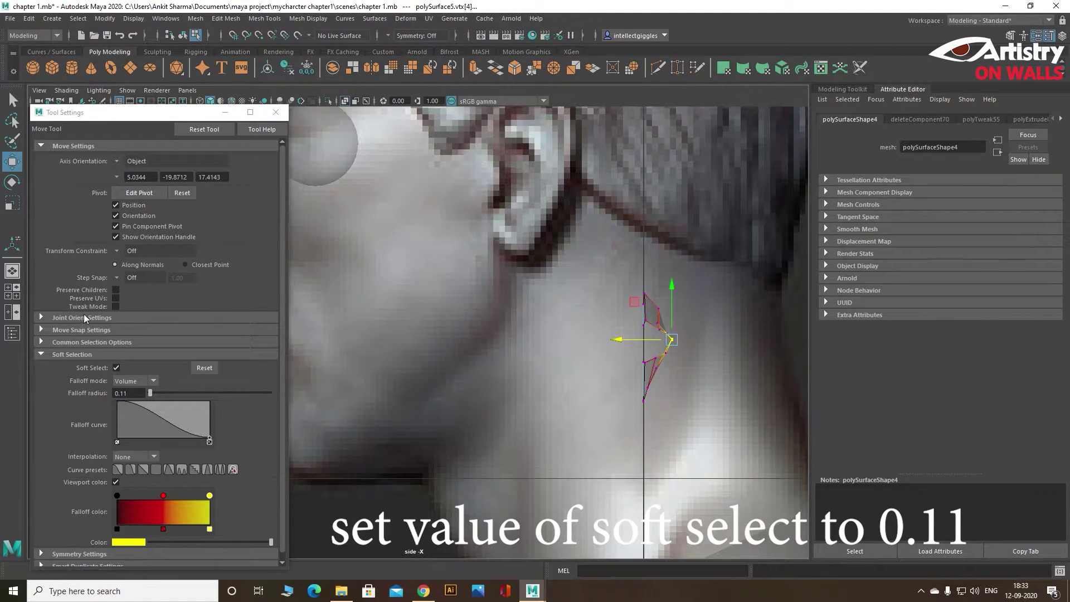
Step: Disable Soft Select, move the lip vertices forward onto the mouth, and nudge the bottom ones back
left_click(116, 368)
left_click(276, 112)
scroll(433, 300, "down", 5)
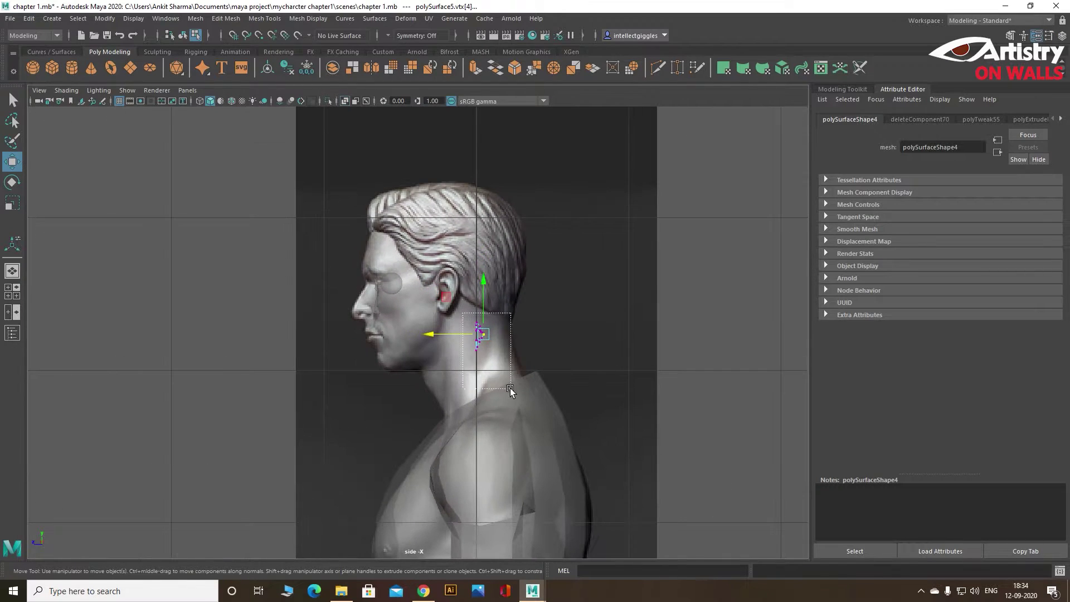
left_click_drag(440, 339, 320, 339)
scroll(312, 343, "up", 3)
scroll(290, 357, "up", 2)
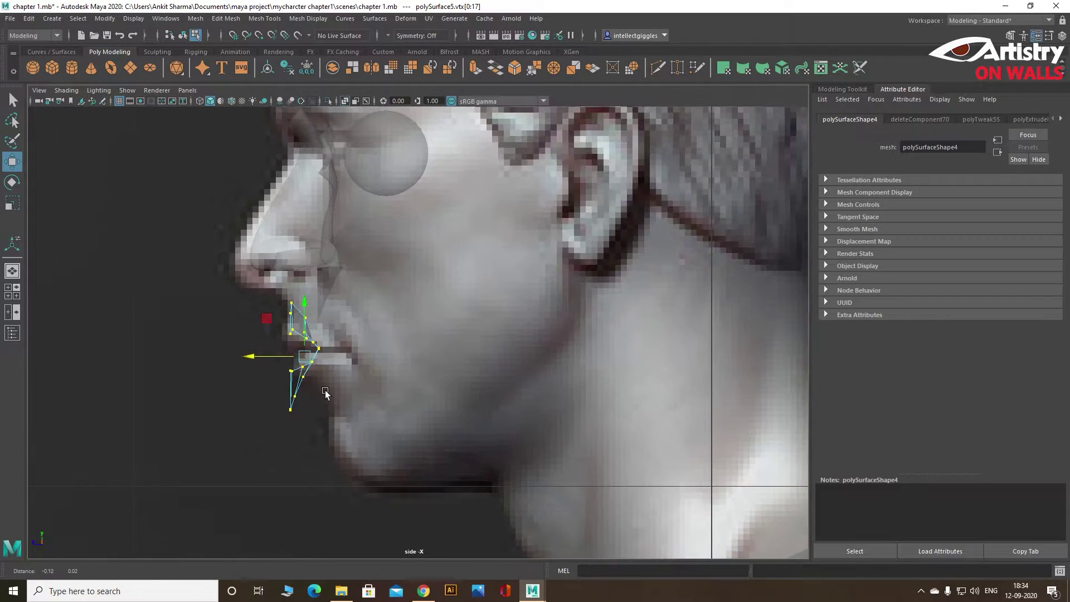
scroll(280, 370, "up", 3)
left_click_drag(213, 372, 222, 381)
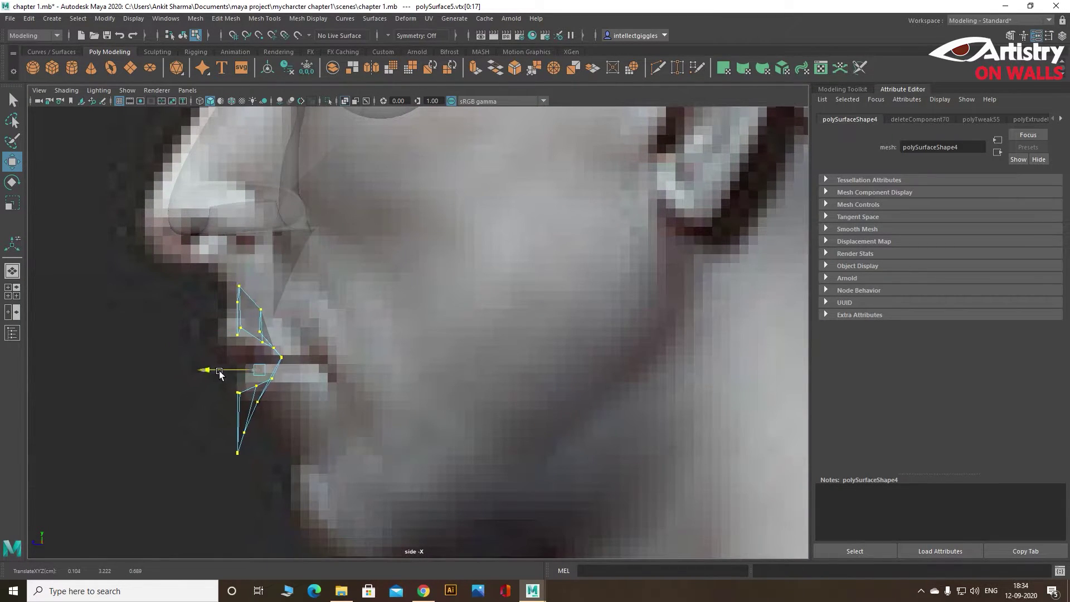
mouse_move(207, 431)
left_mouse_down()
mouse_move(254, 460)
mouse_move(223, 443)
mouse_move(231, 443)
left_mouse_up()
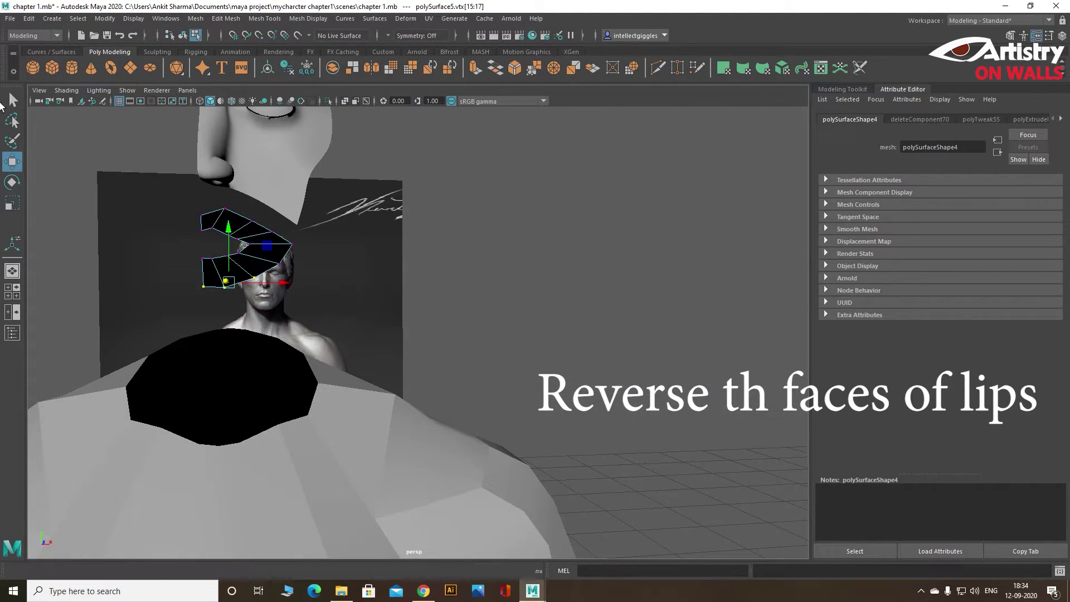
Step: Reverse the lip mesh's faces with Mesh Display > Reverse and return to the four-view layout
key("q")
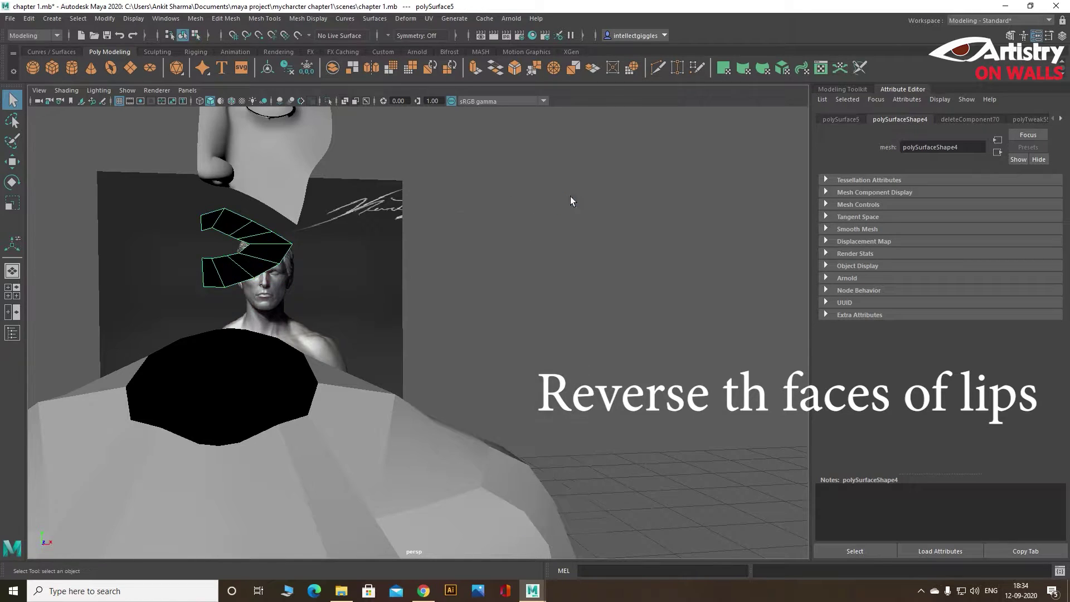
left_click(264, 19)
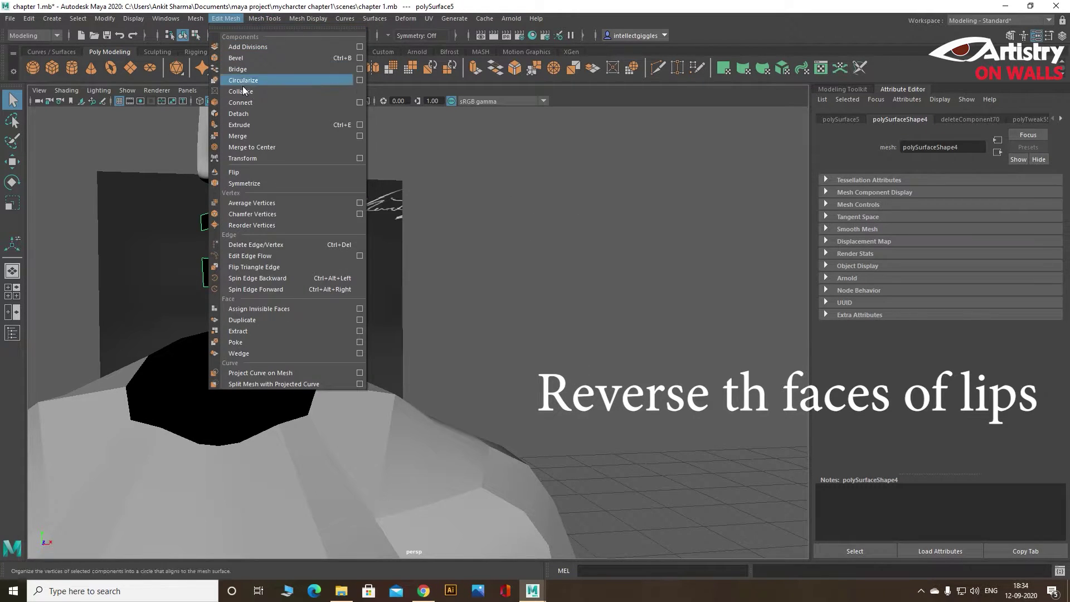
left_click(316, 68)
left_click(226, 285)
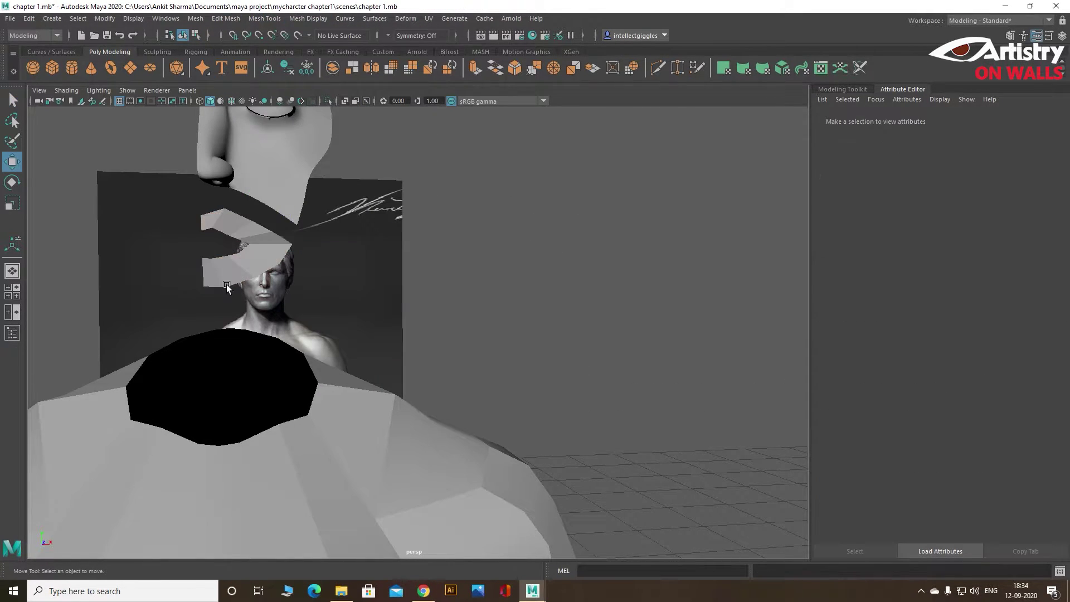
key("w")
scroll(266, 276, "up", 3)
key("space")
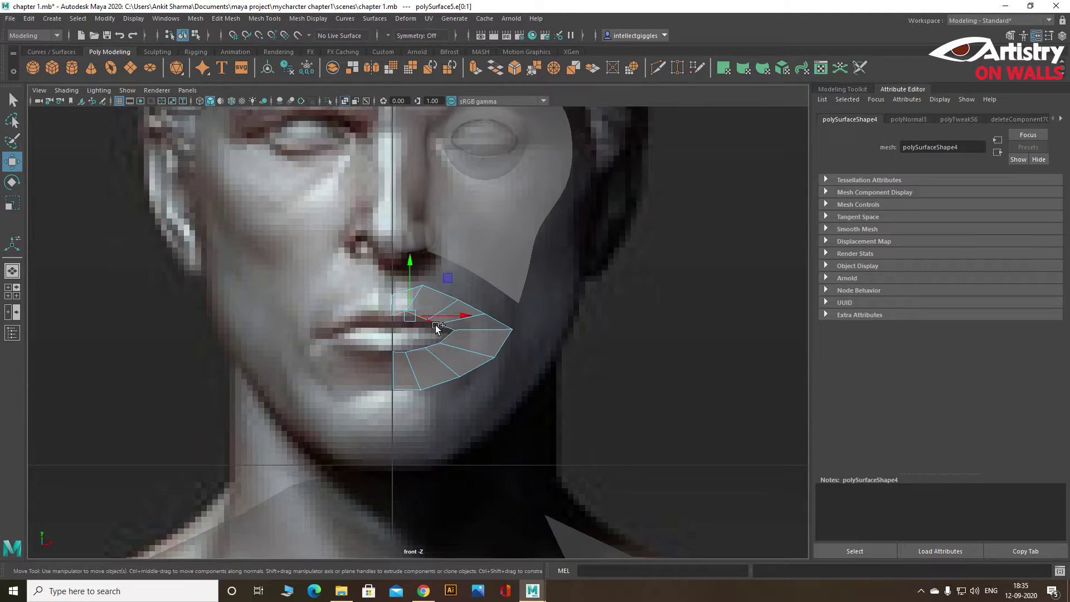
Step: Extrude the upper and lower inner lip edge loop, scale it inward, and slide it left to the centre line
double_click(446, 336, "shift")
double_click(408, 352, "shift")
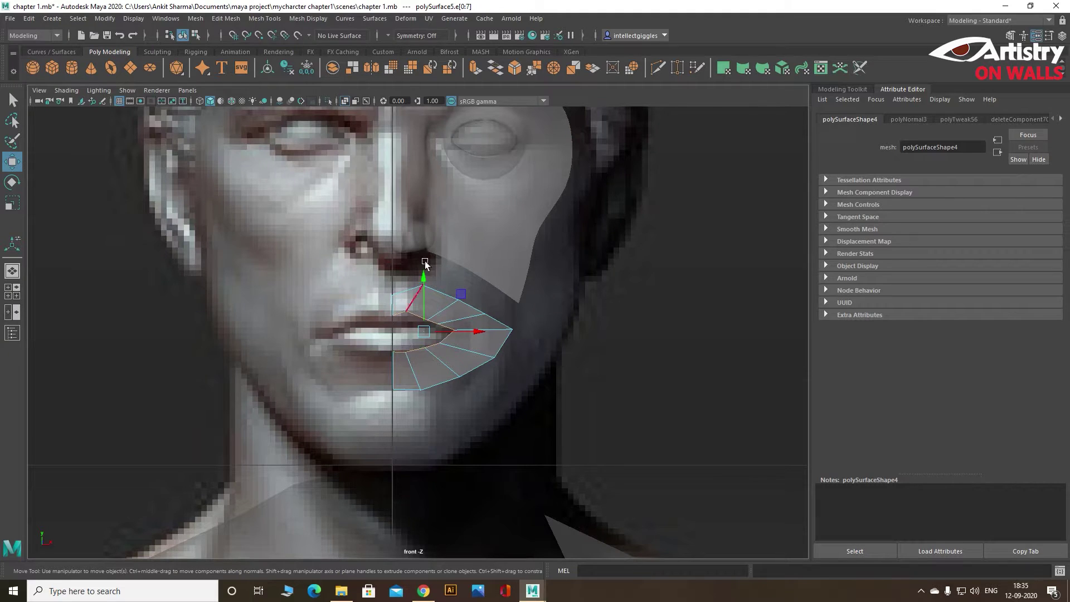
key("ctrl+e")
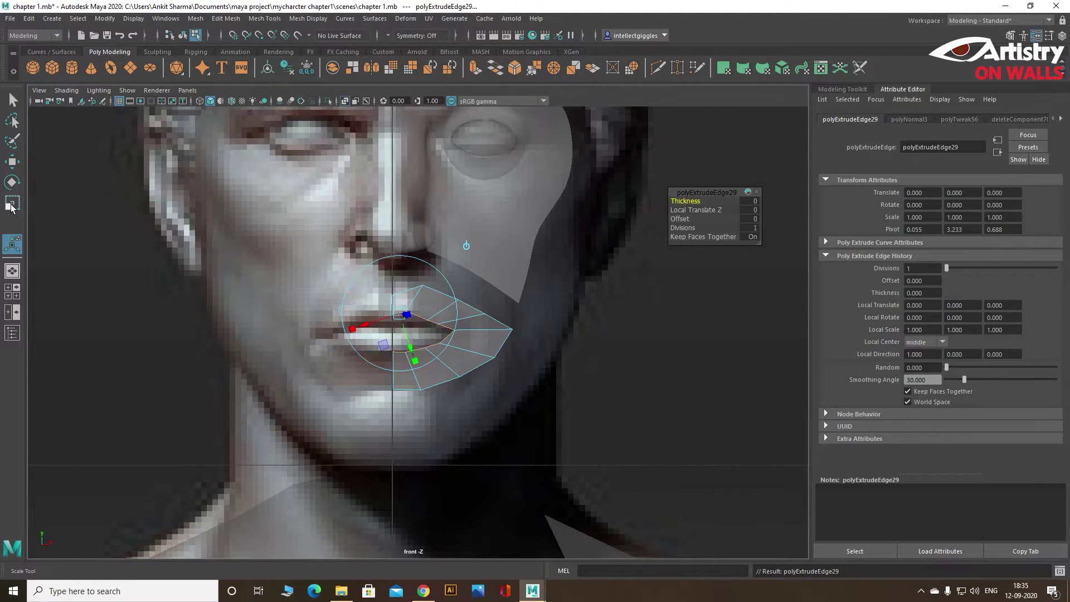
left_click(11, 205)
mouse_move(429, 334)
left_mouse_down()
mouse_move(407, 333)
mouse_move(422, 318)
left_mouse_up()
scroll(422, 322, "up", 3)
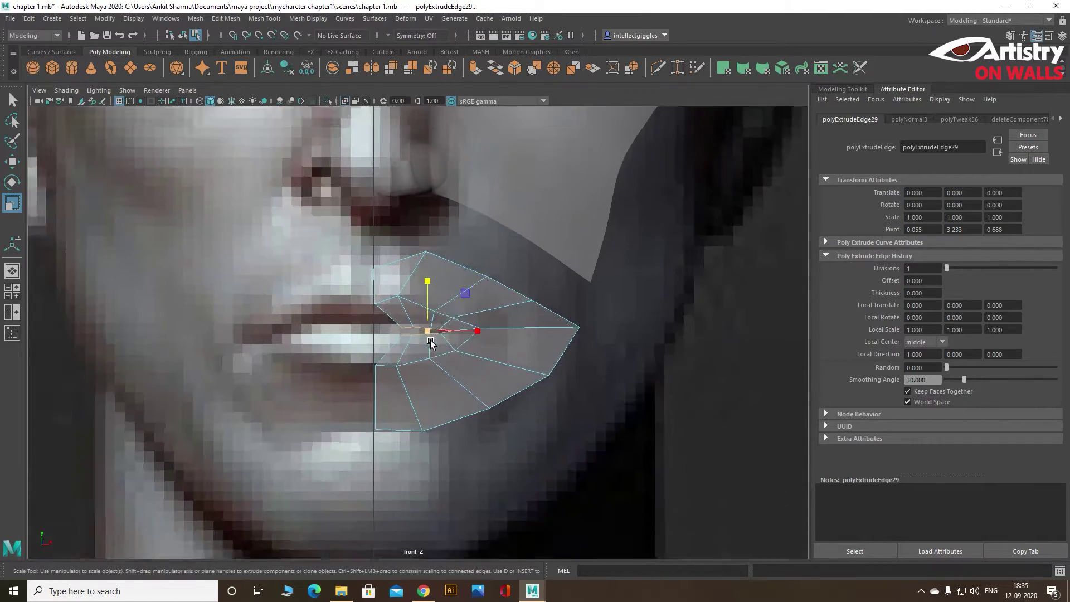
scroll(441, 334, "up", 3)
scroll(459, 346, "up", 3)
key("w")
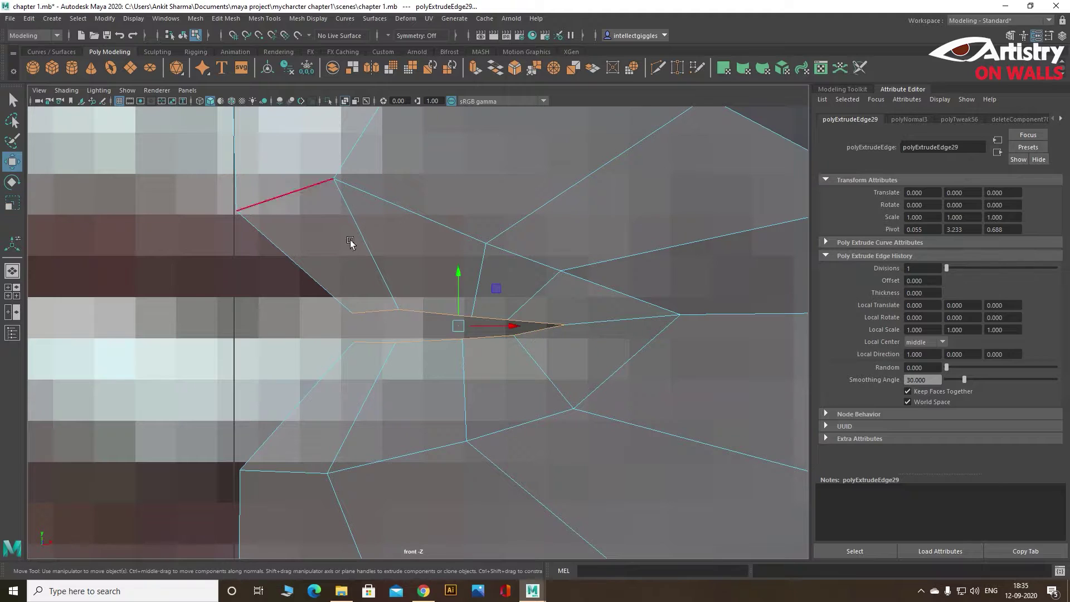
left_click_drag(507, 326, 303, 329)
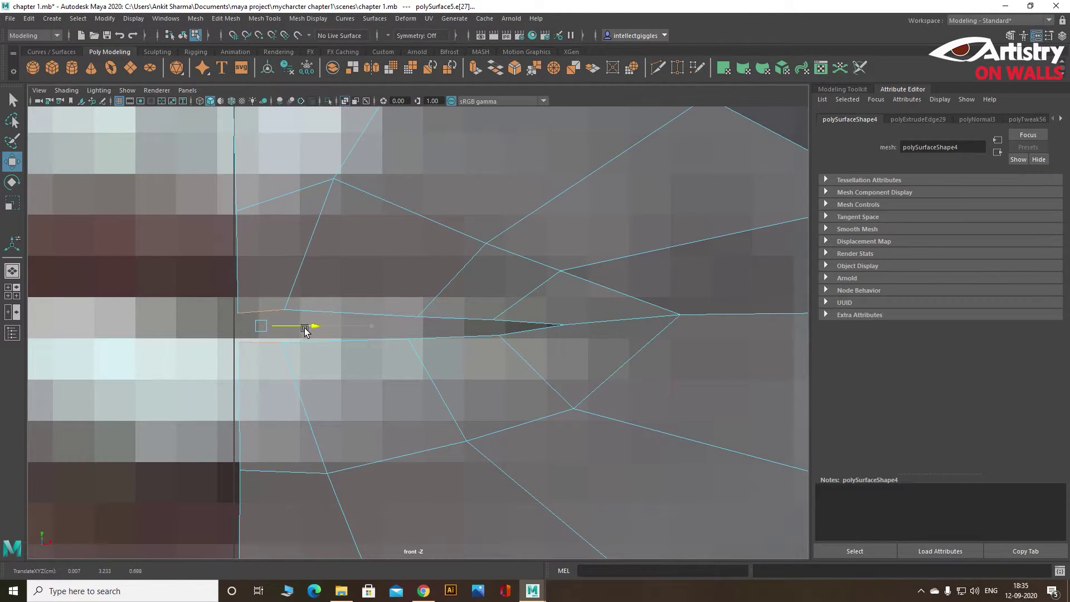
scroll(362, 351, "down", 8)
scroll(441, 342, "up", 5)
Step: In side view, pull two groups of lip-corner vertices back toward the face
key("space")
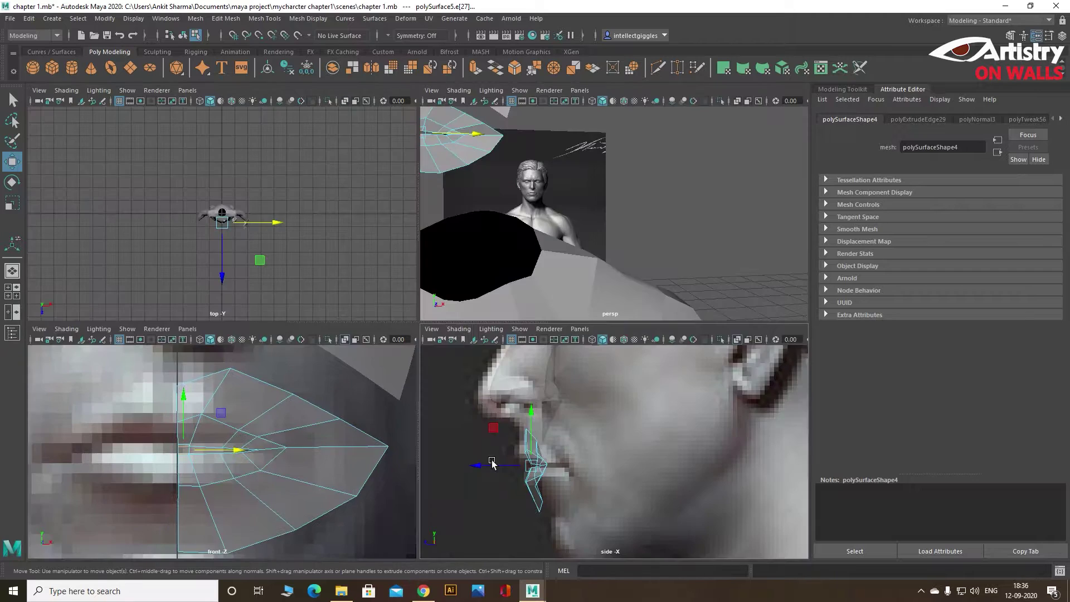
key("space")
scroll(107, 303, "down", 10)
right_click(90, 255)
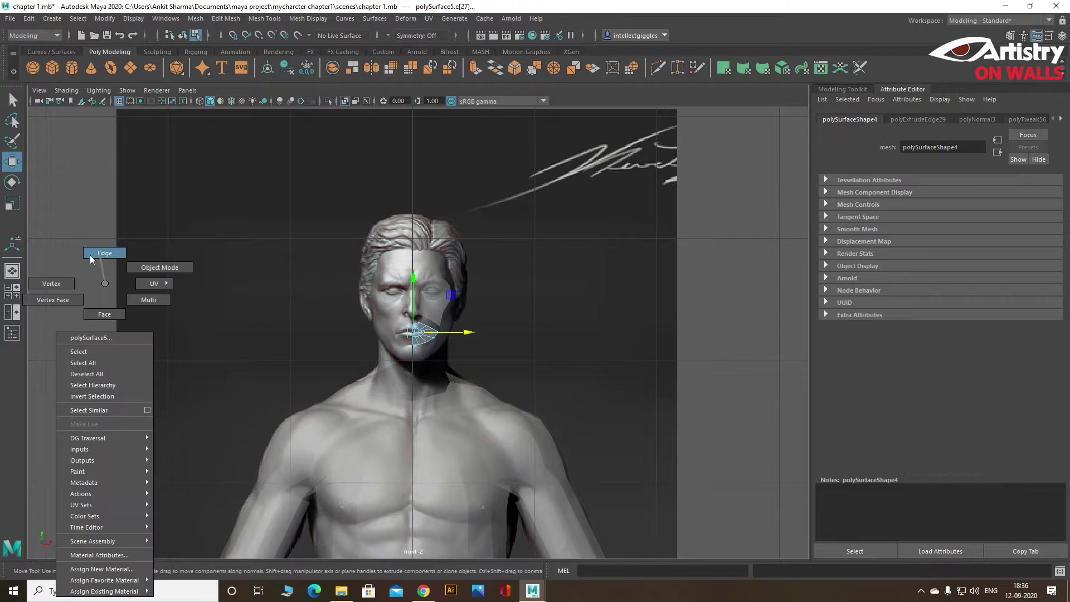
scroll(420, 342, "up", 10)
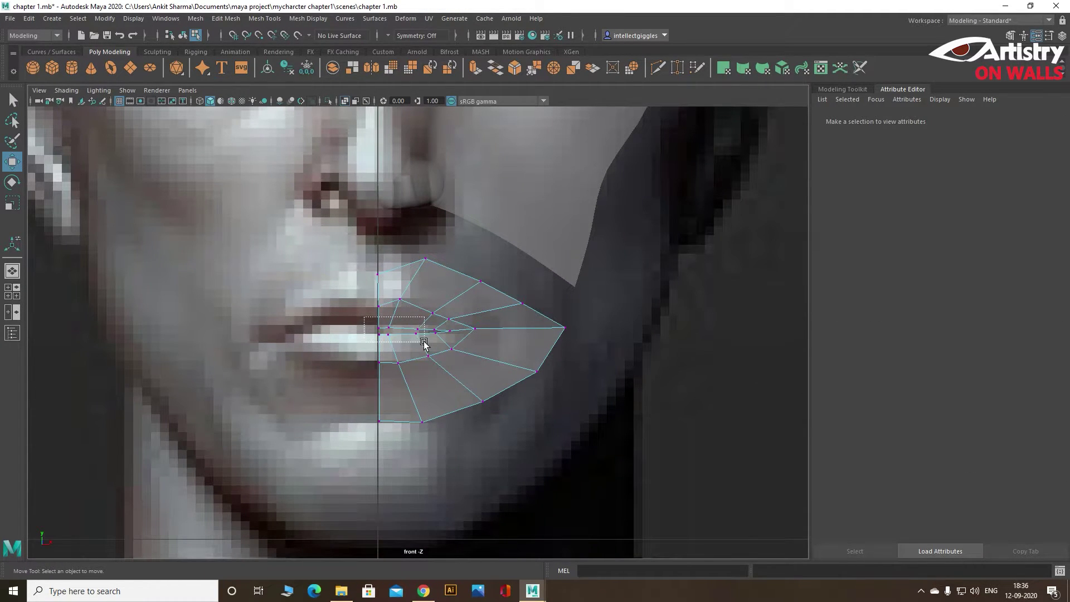
left_click_drag(364, 318, 424, 342)
key("space")
key("space")
left_click_drag(213, 363, 217, 362)
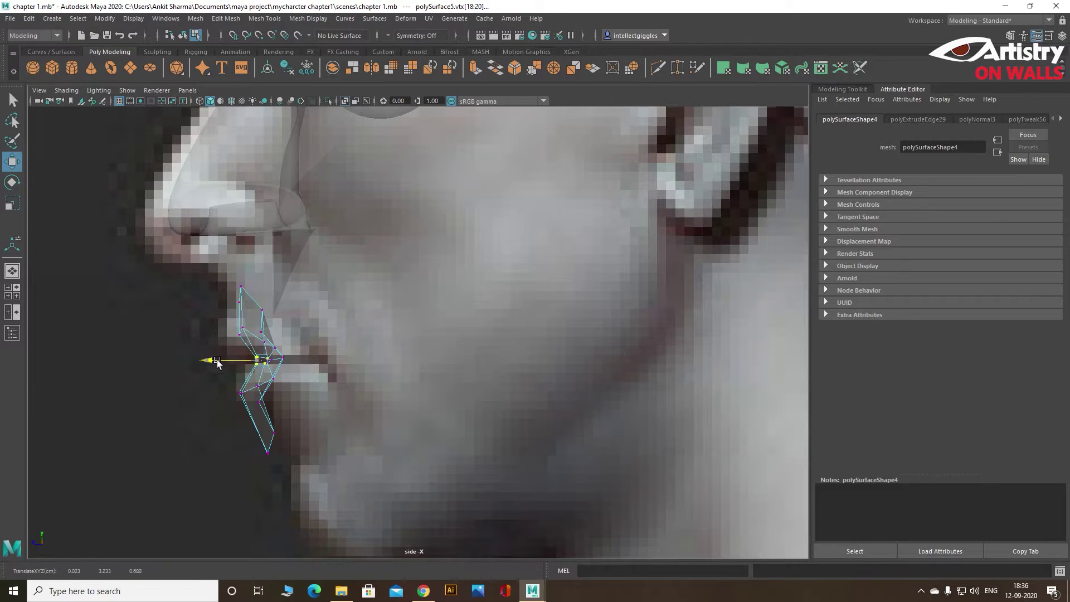
key("q")
mouse_move(248, 329)
left_mouse_down()
mouse_move(225, 341)
mouse_move(204, 334)
left_mouse_up()
left_click(9, 160)
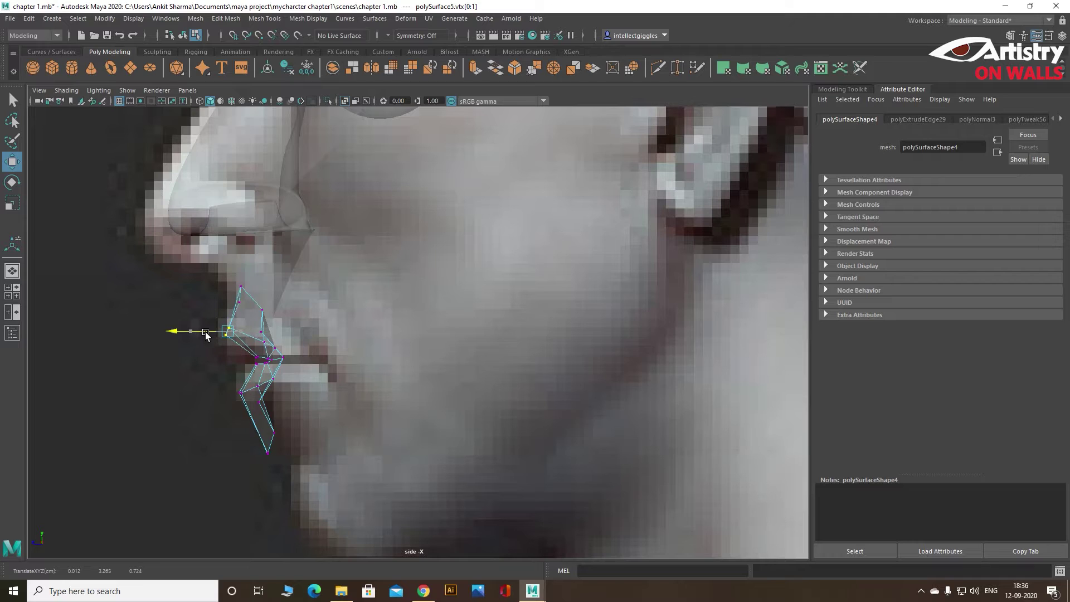
scroll(246, 371, "up", 3)
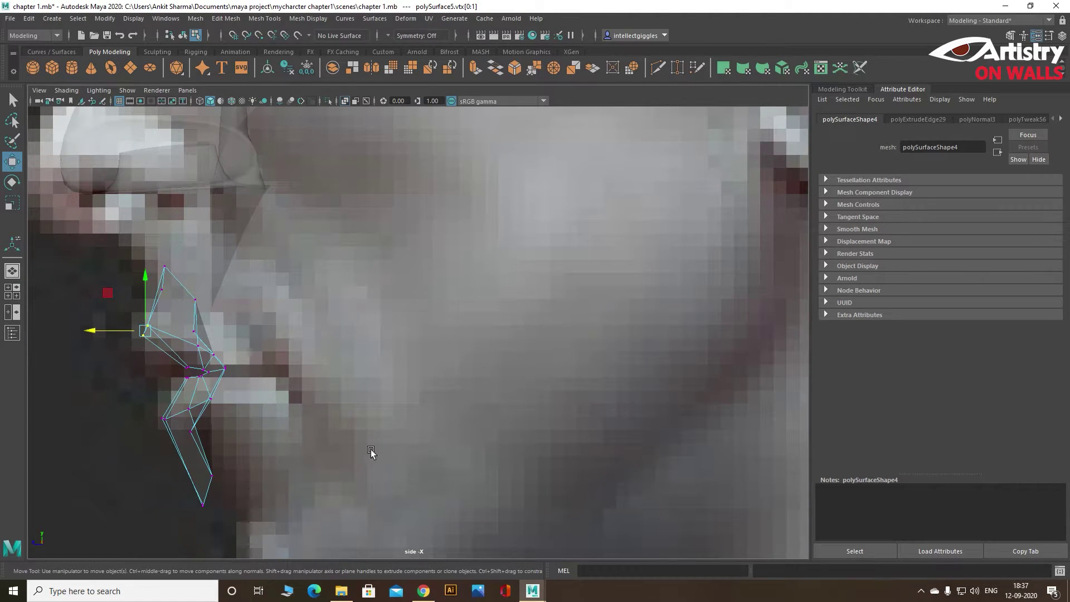
Step: In perspective, nudge individual upper- and lower-lip vertices onto the reference lip profile
key("space")
key("space")
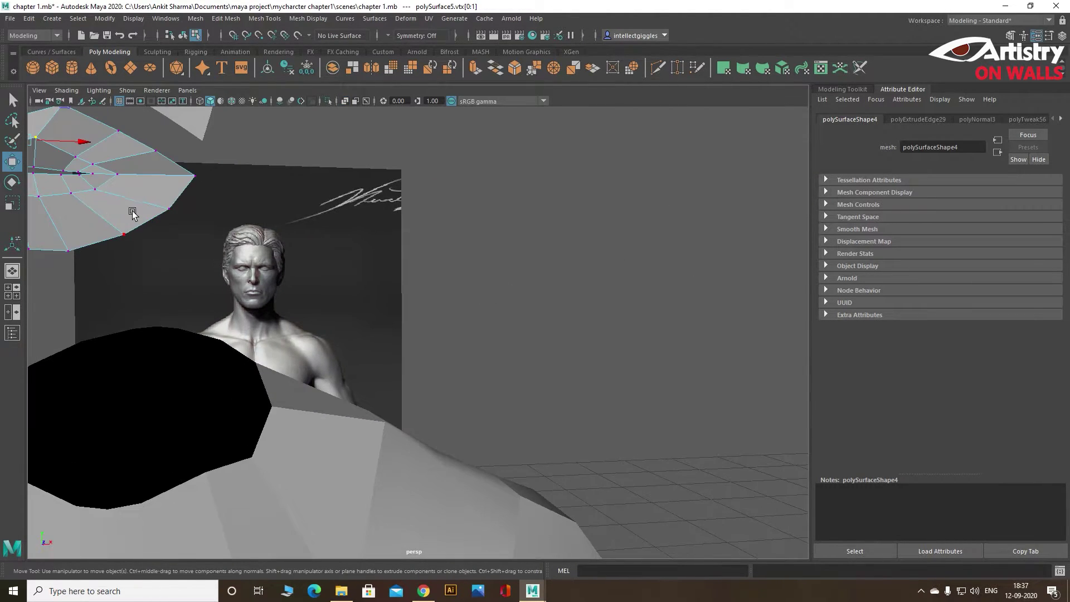
key("space")
key("space")
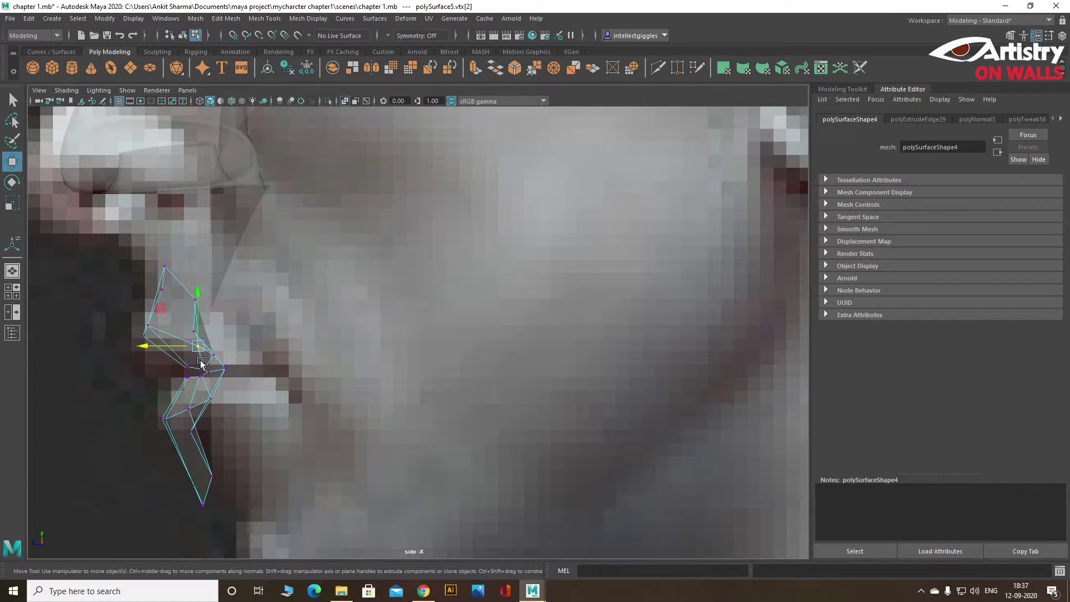
left_click(181, 343)
left_click_drag(182, 344, 184, 341)
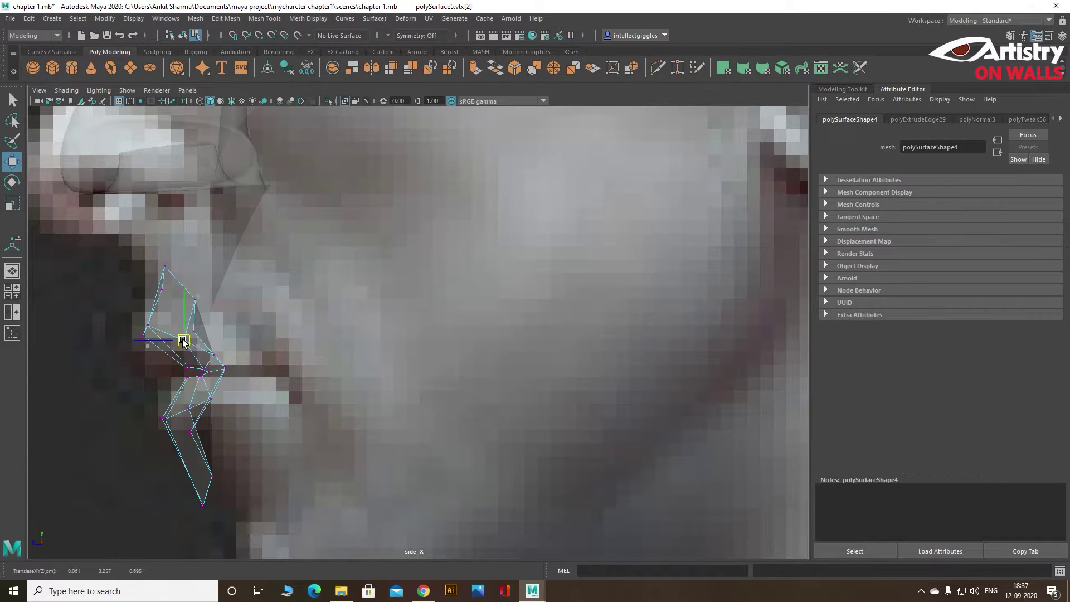
left_click(163, 417)
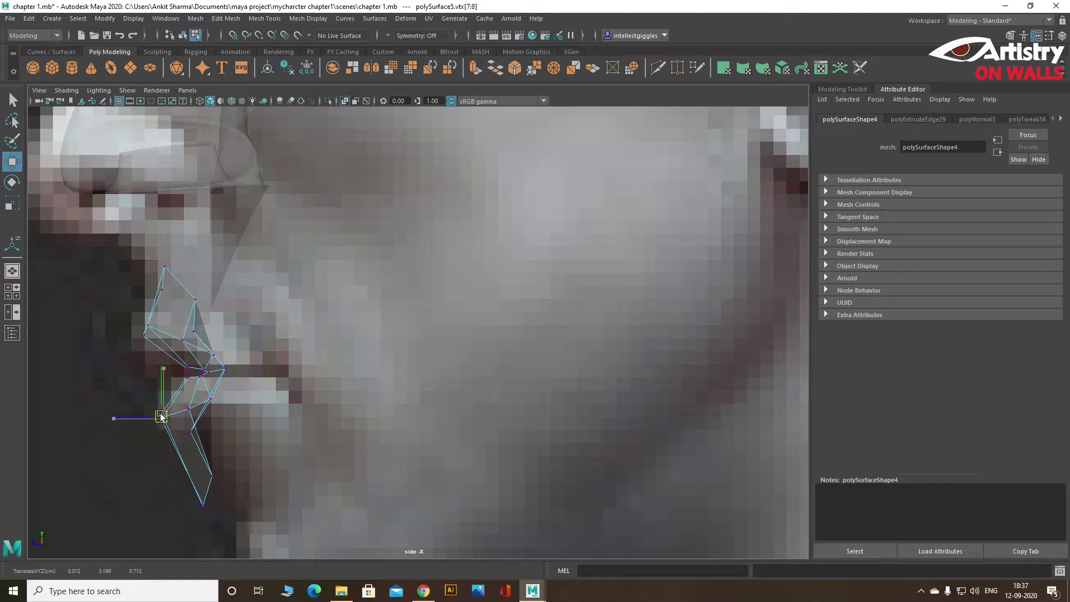
left_click(189, 410)
left_click_drag(189, 411, 190, 412)
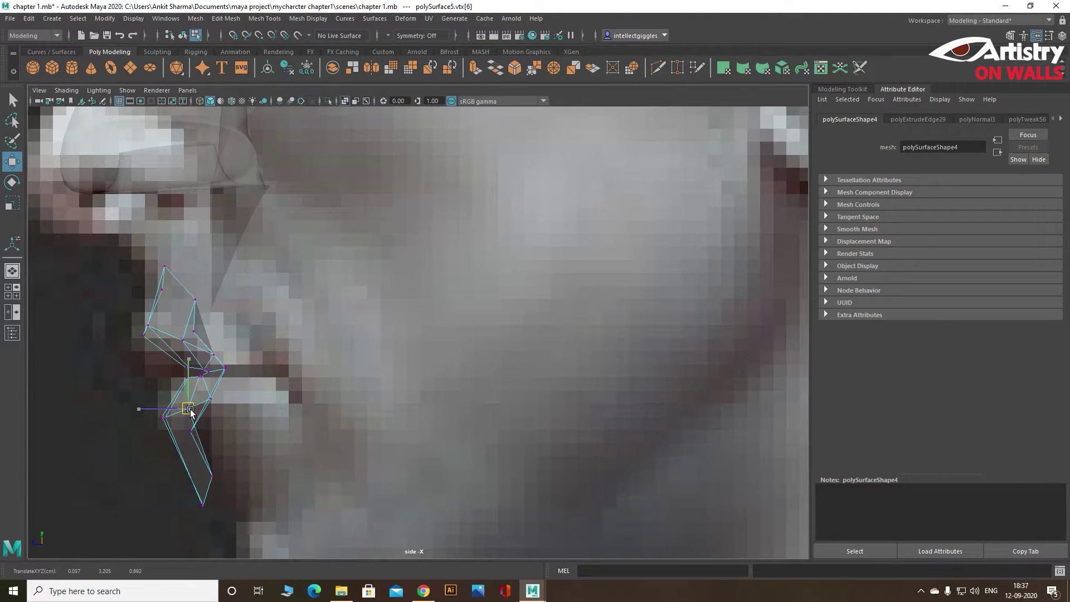
left_click(211, 398)
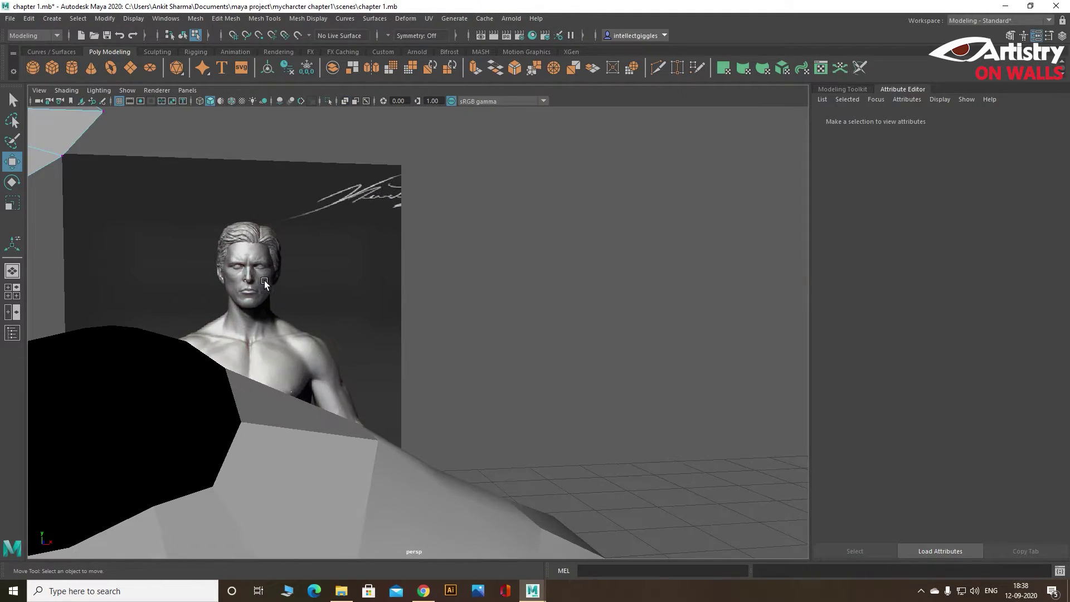
left_click_drag(264, 279, 418, 299, "alt")
Step: Marquee-select a lip seam vertex and slide it along the lip line
left_click(377, 338)
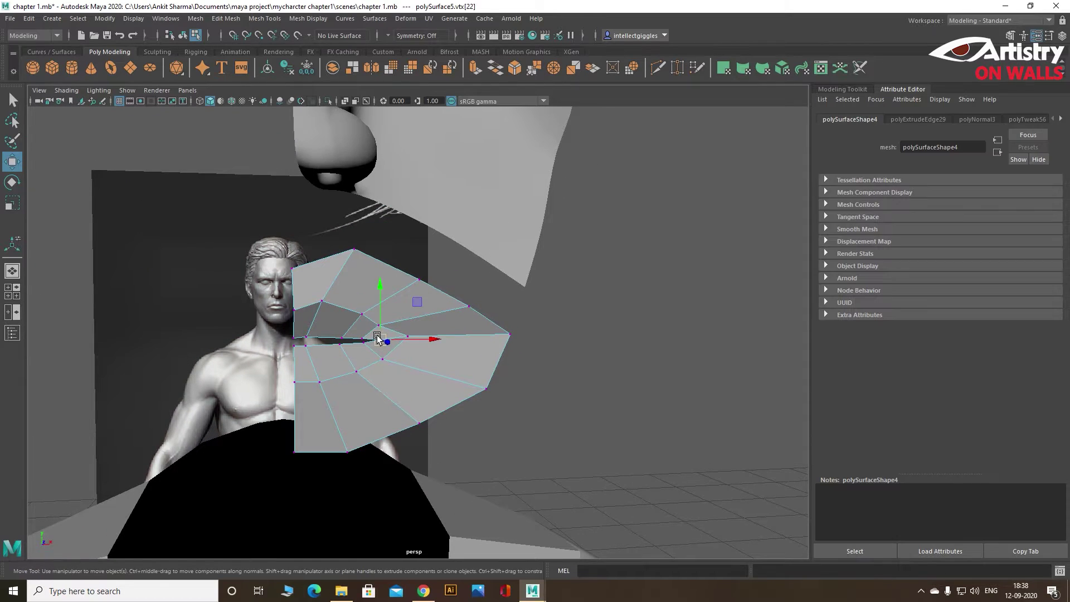
left_click(558, 322)
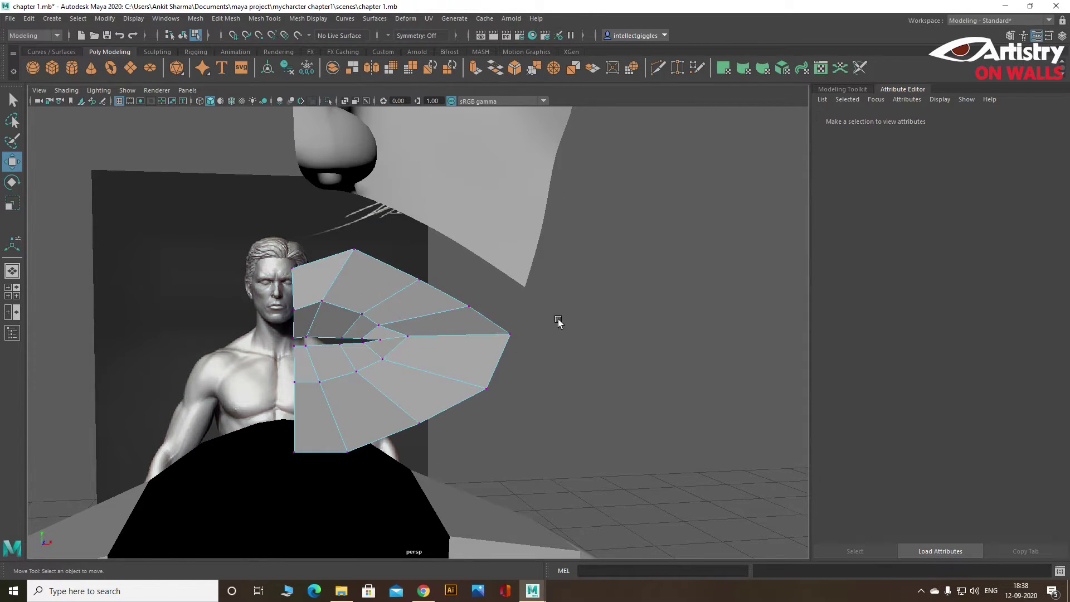
left_click_drag(386, 353, 614, 365)
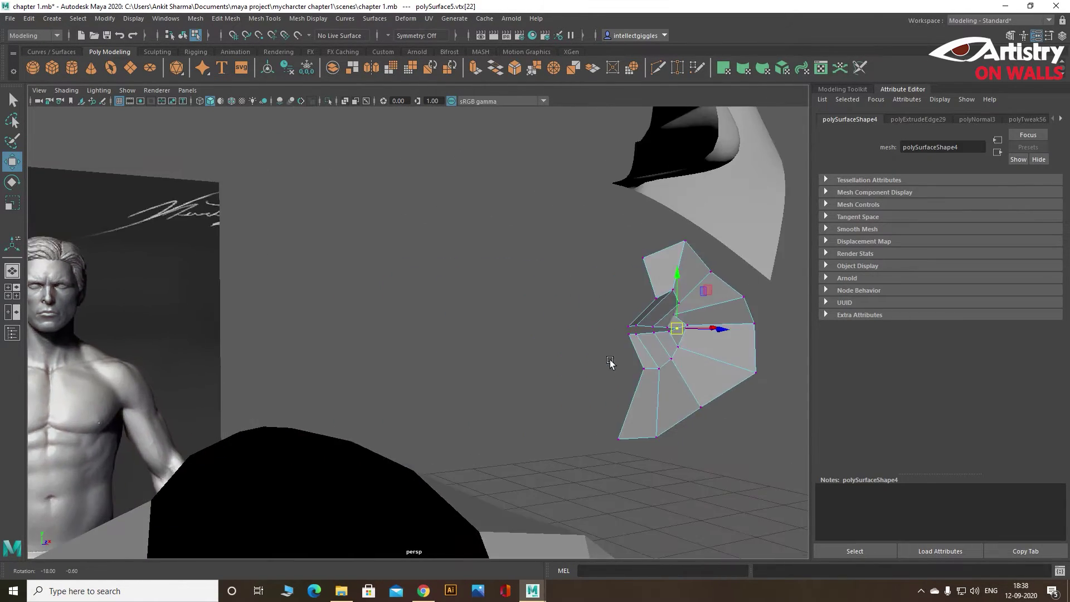
mouse_move(719, 328)
left_mouse_down()
mouse_move(342, 320)
mouse_move(406, 317)
mouse_move(420, 317)
mouse_move(230, 330)
mouse_move(320, 334)
mouse_move(292, 349)
left_mouse_up()
left_click(293, 349)
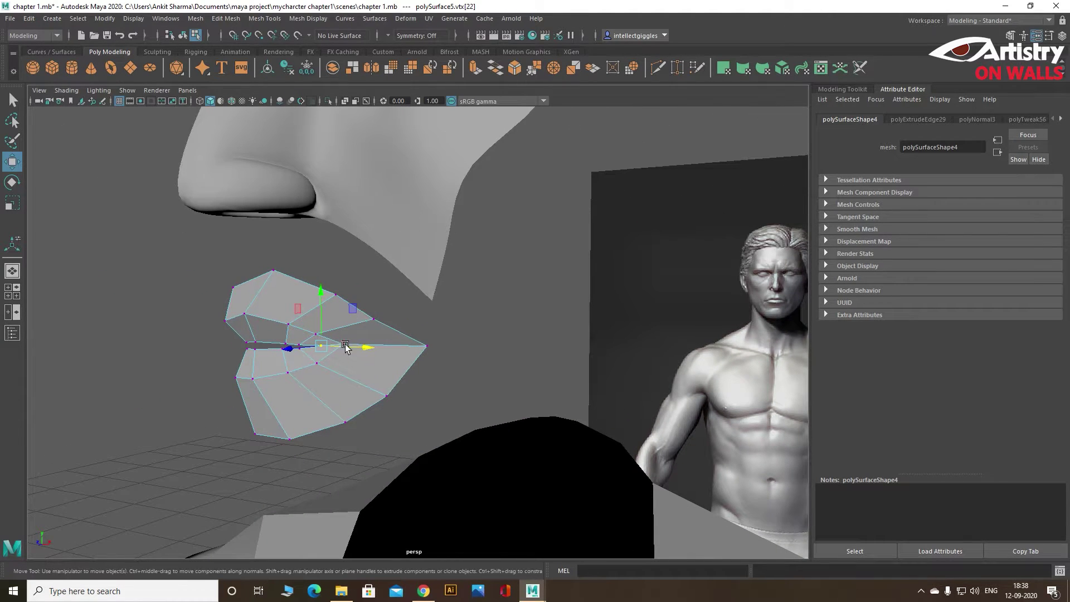
Step: Compare with the tutorial video, then push another seam vertex outward toward the mouth corner
left_click(346, 344)
left_click(424, 591)
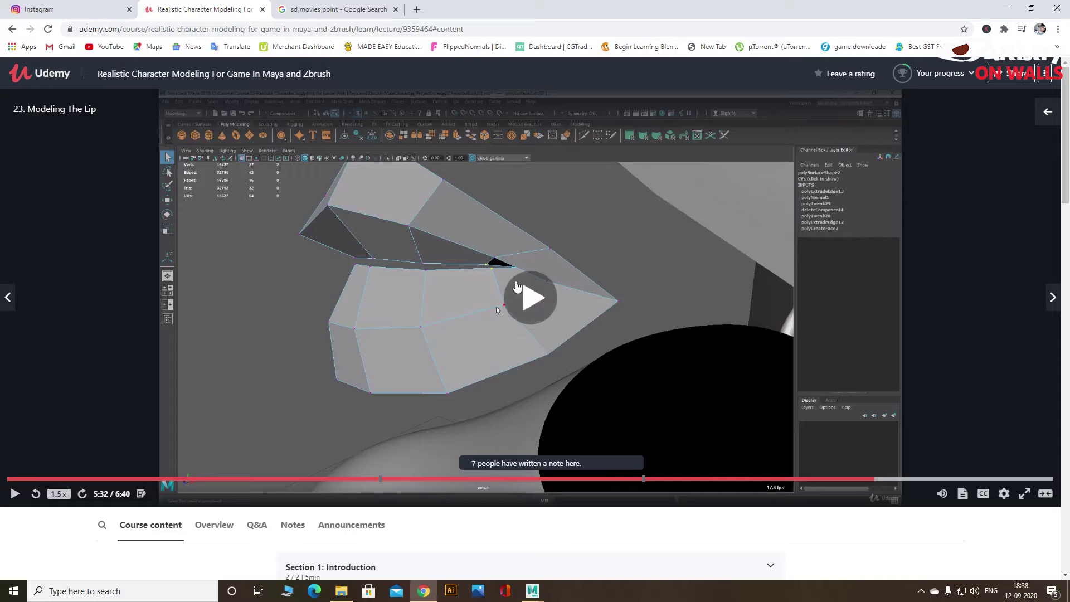
left_click(533, 591)
middle_click_drag(483, 392, 526, 377)
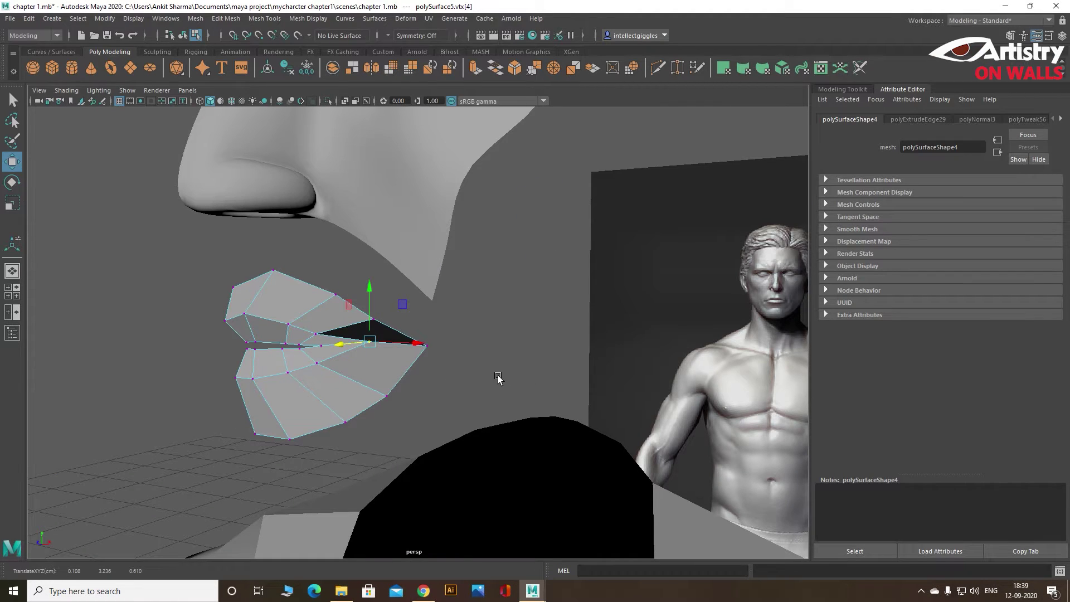
Step: Undo the fold at the lip corner and slide the seam vertices along the lip
key("ctrl+z")
key("f")
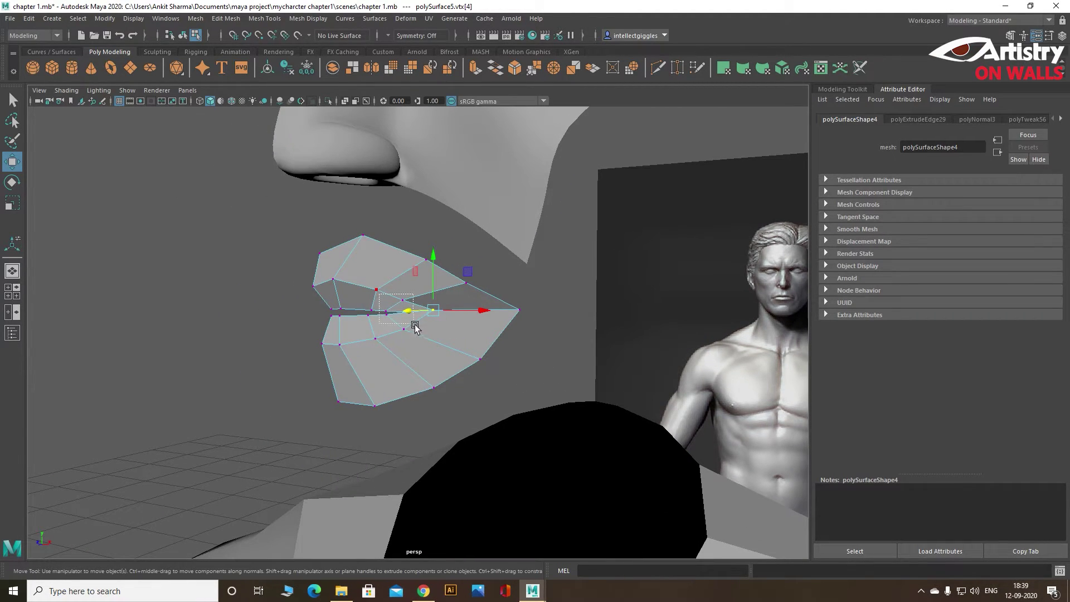
left_click_drag(450, 332, 390, 312)
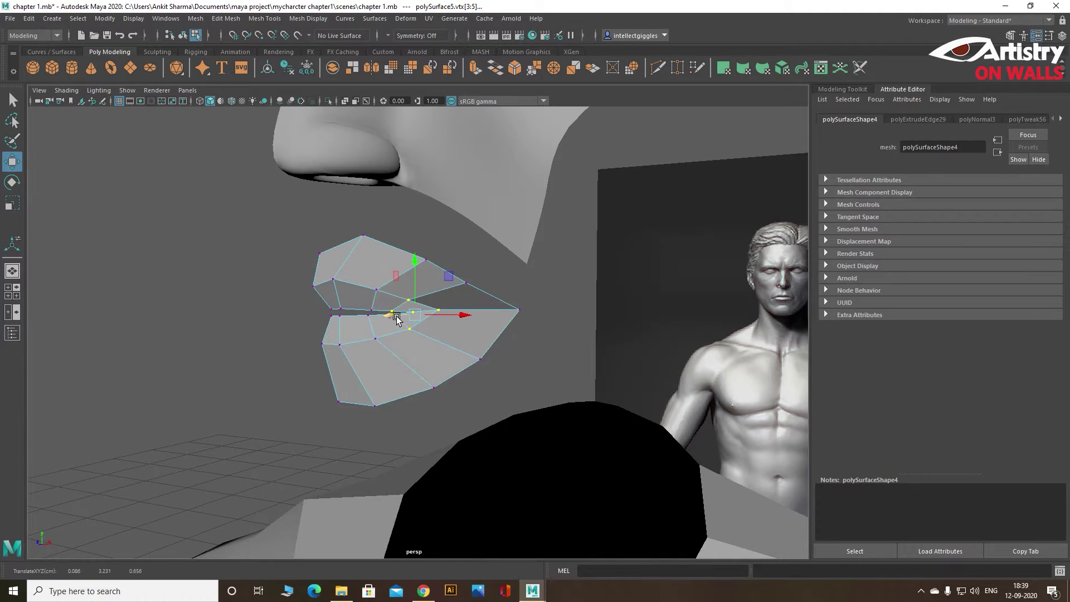
middle_click_drag(394, 313, 447, 285)
Step: In the side view, push the two lowest lip vertices toward the chin surface
key("space")
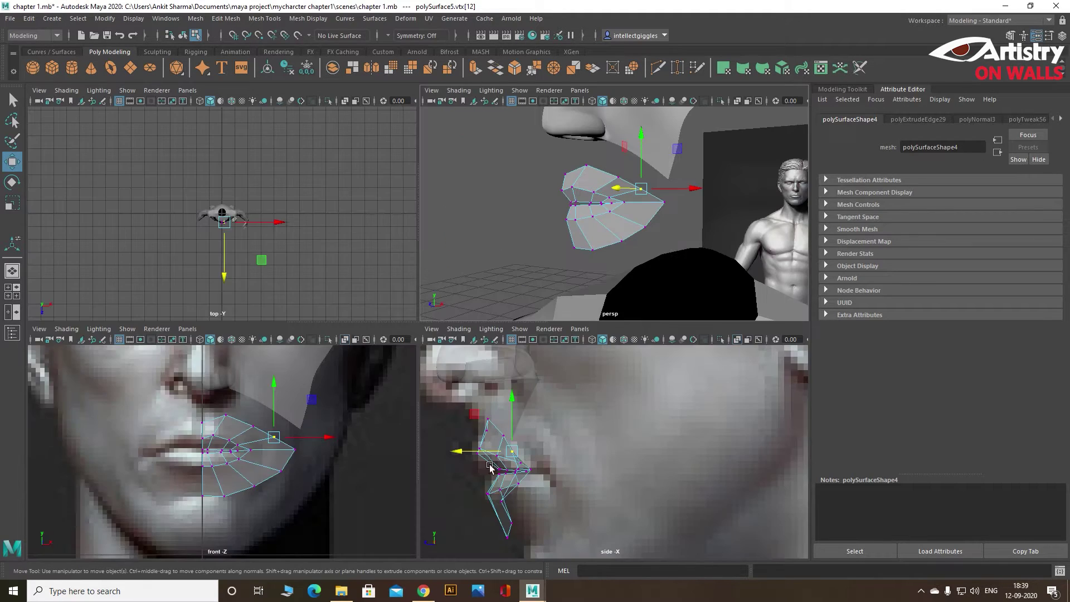
key("space")
key("space")
key("space")
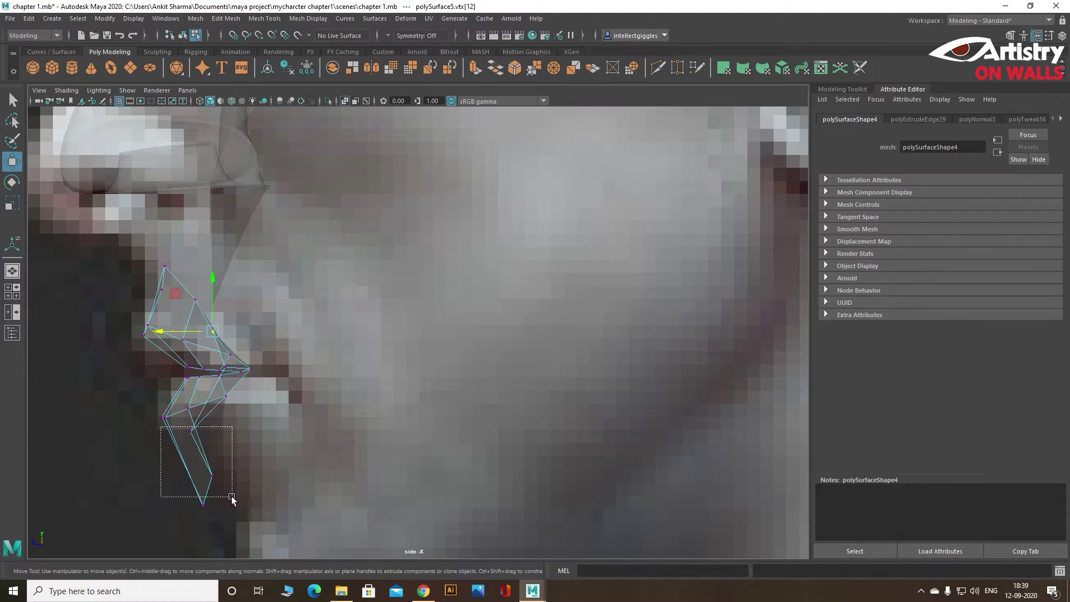
left_click_drag(232, 496, 231, 496)
left_click_drag(158, 466, 192, 461)
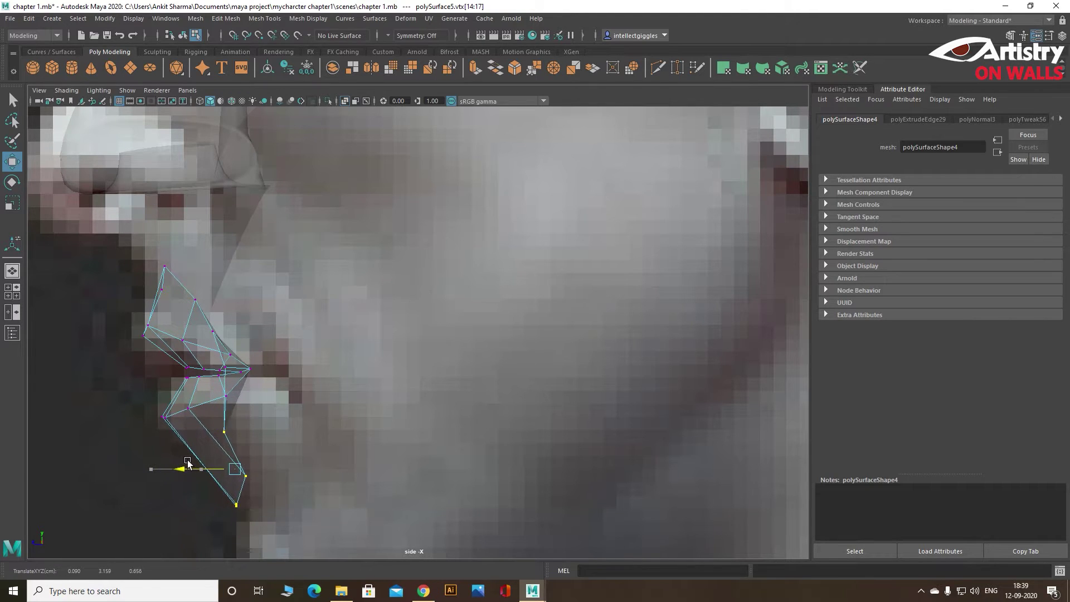
Step: In the front view, fit the mouth corner, upper outer, side and top centre vertices to the reference lips
key("space")
key("space")
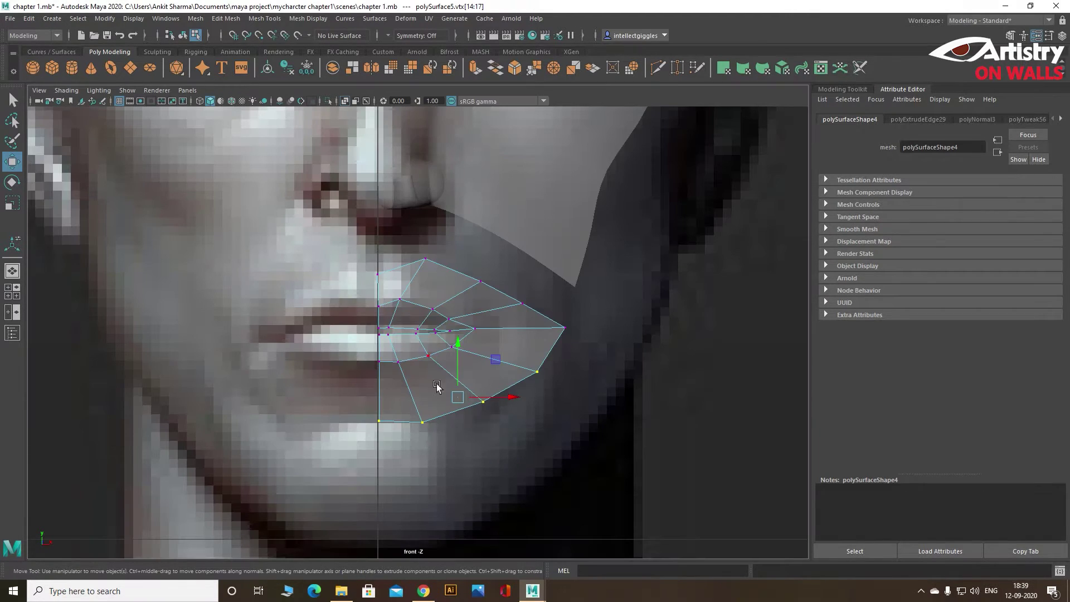
left_click_drag(581, 330, 551, 318)
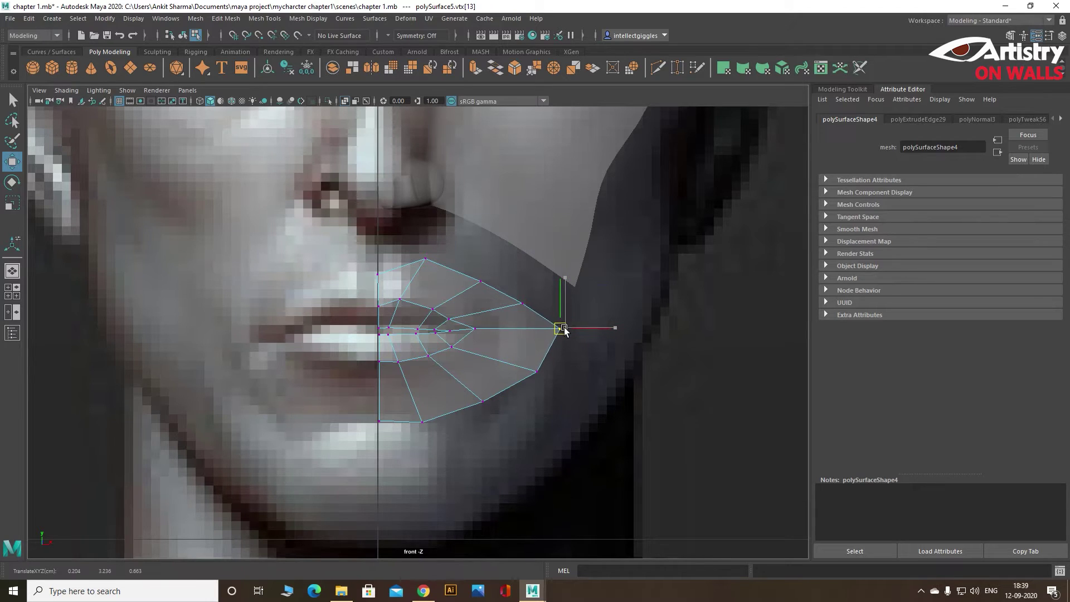
left_click_drag(479, 279, 469, 279)
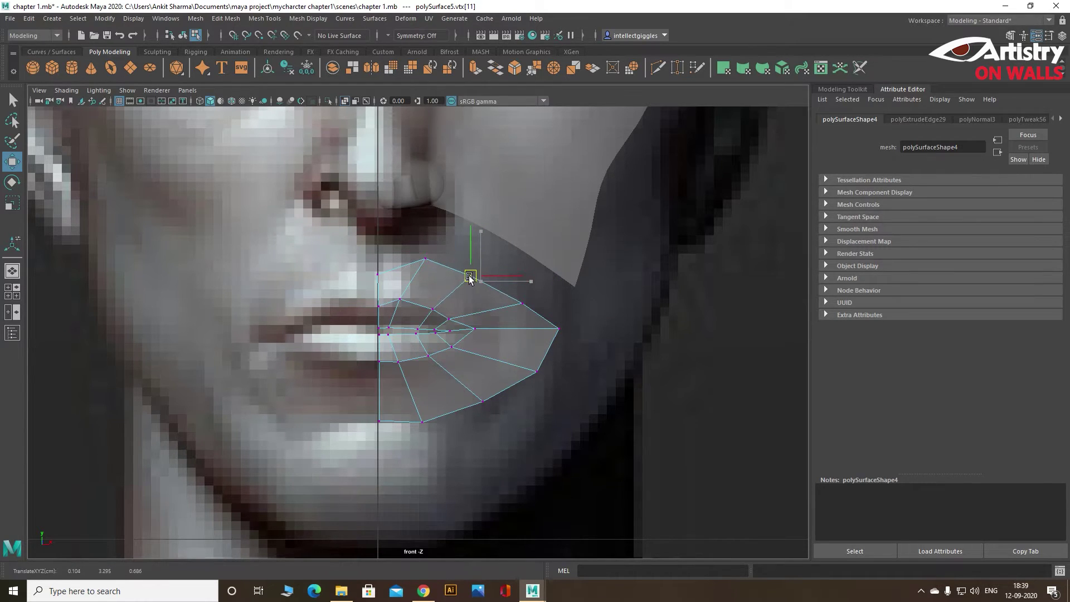
left_click_drag(521, 303, 506, 298)
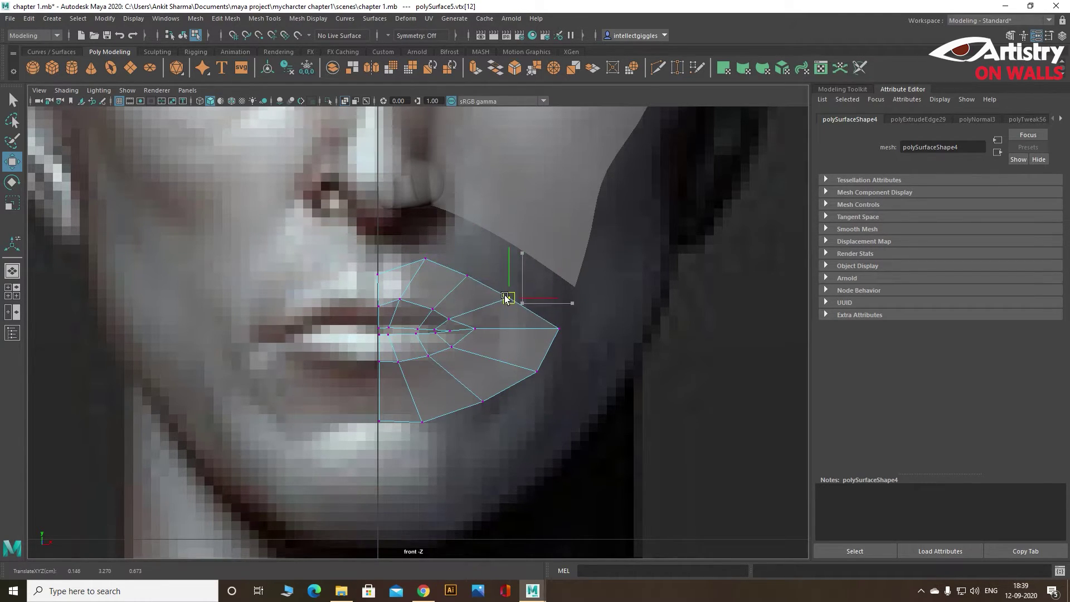
left_click_drag(379, 275, 377, 270)
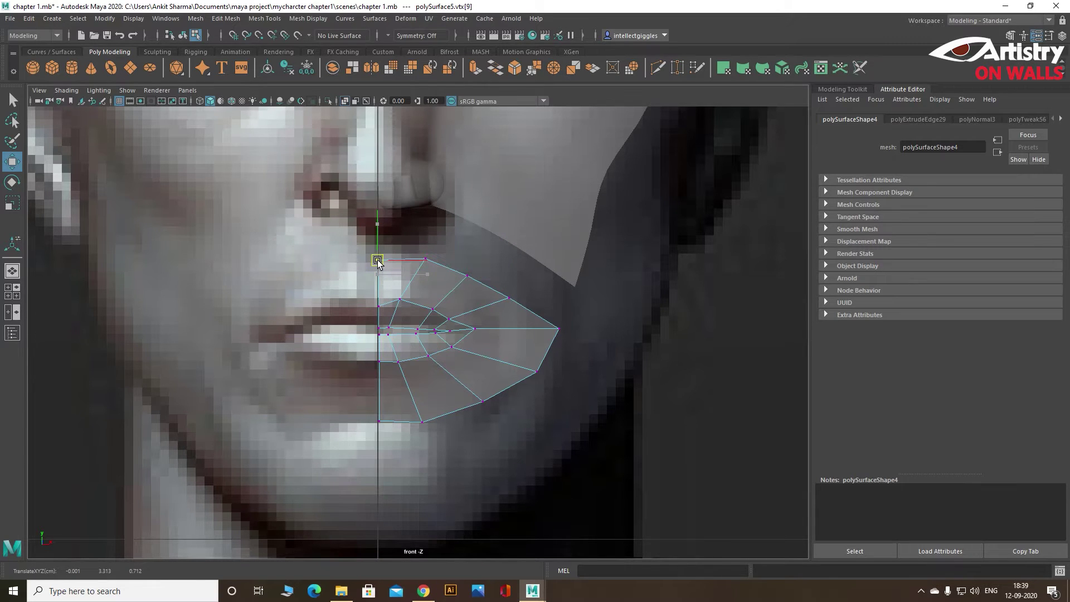
scroll(379, 366, "up", 3)
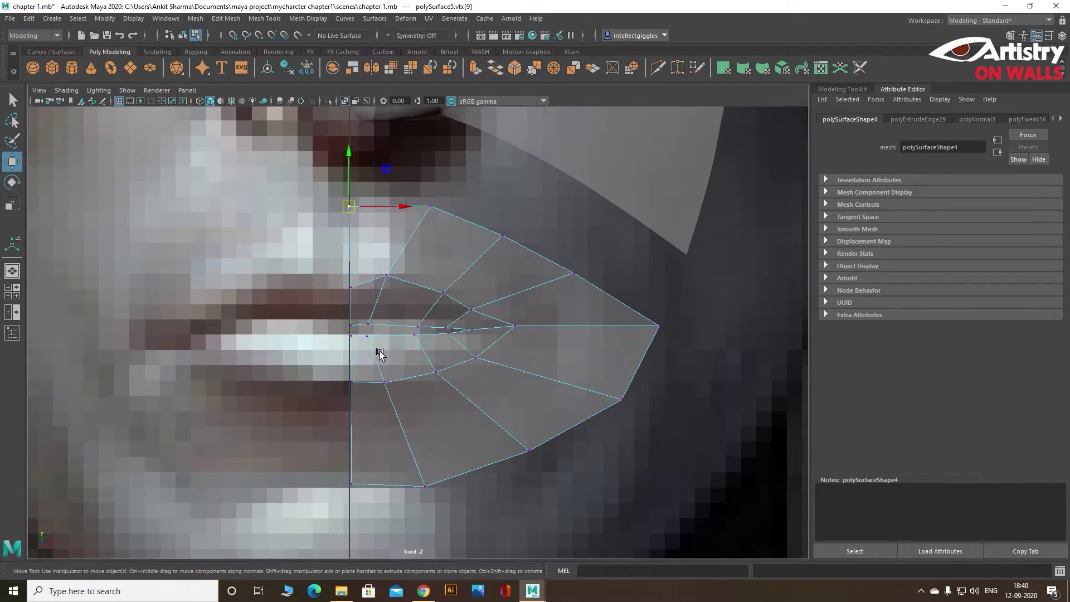
key("space")
scroll(329, 223, "up", 2)
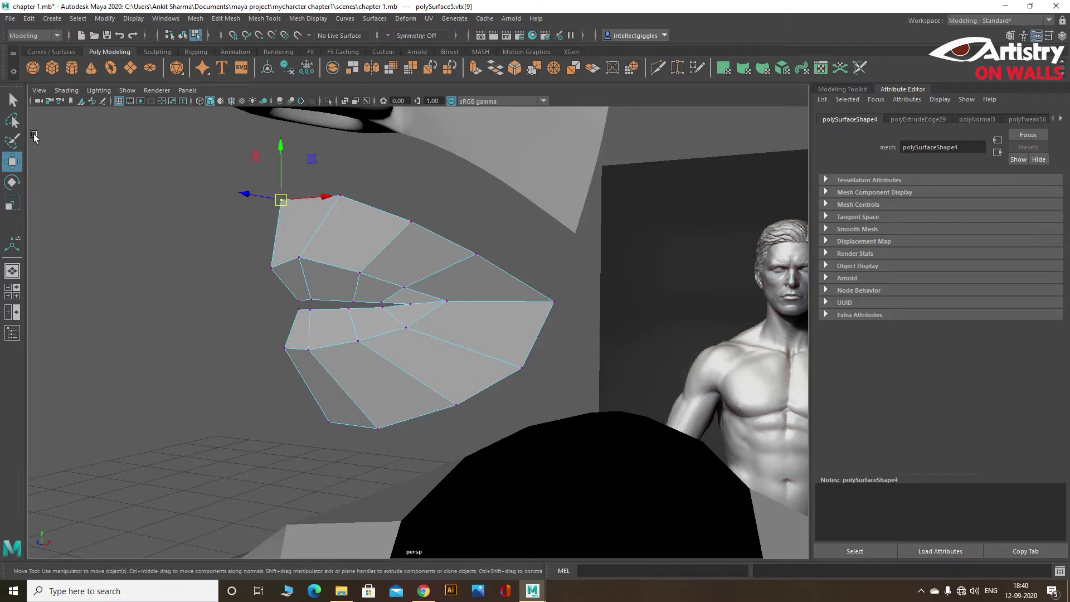
Step: Insert an edge loop across the lip mesh with the Insert Edge Loop tool
key("q")
left_click(308, 17)
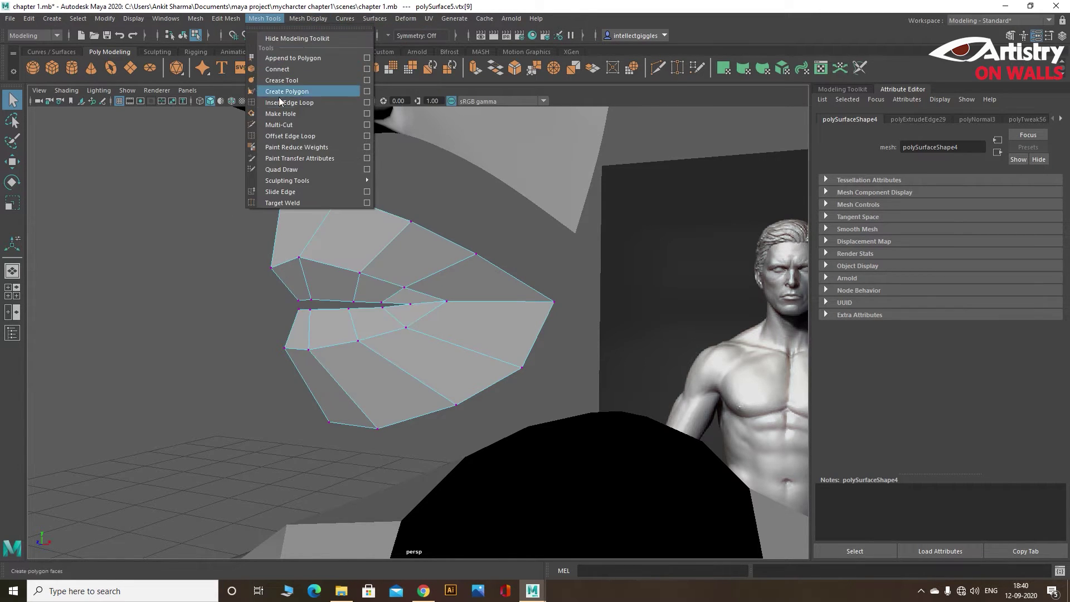
left_click(364, 99)
left_click(335, 286)
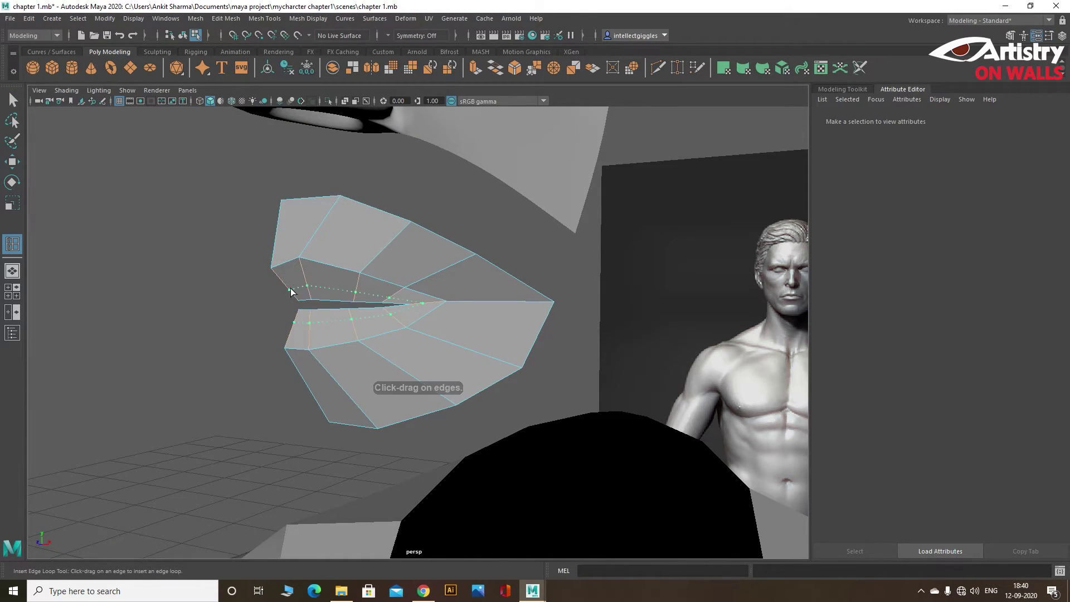
left_click_drag(290, 291, 293, 279)
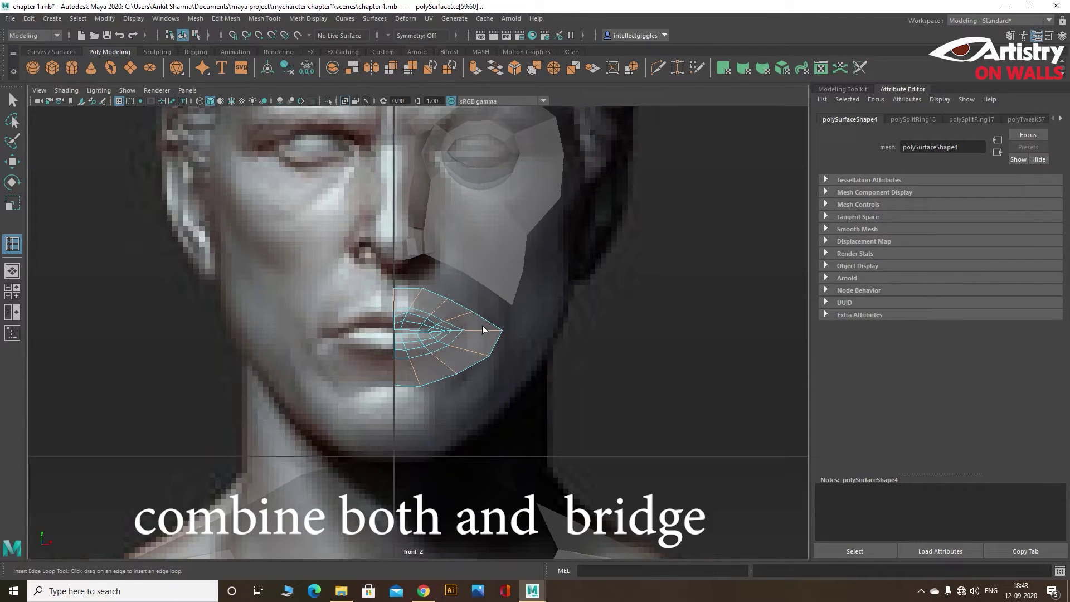
Step: Undo the edge loop, then select both the face mesh and the lip mesh
key("ctrl+z")
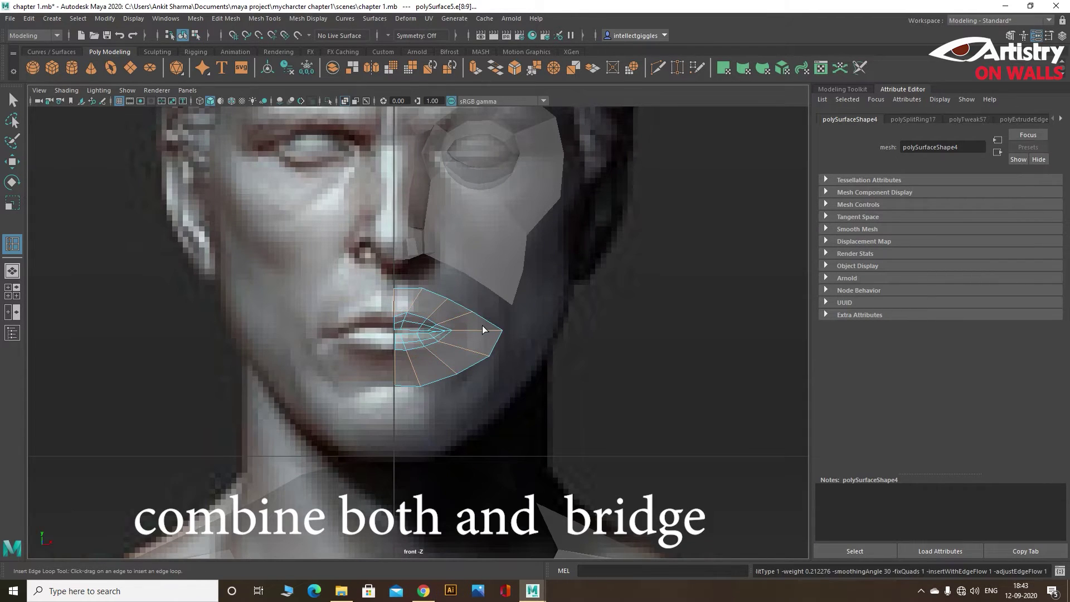
key("ctrl+z")
left_click(11, 99)
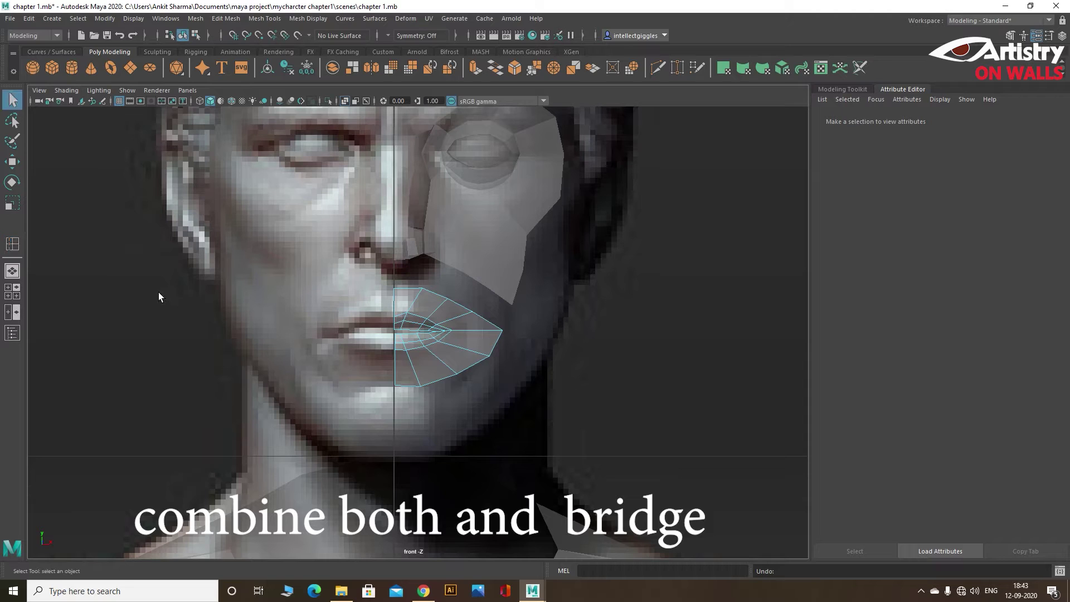
left_click(468, 195)
left_click(461, 316, "shift")
left_click(225, 21)
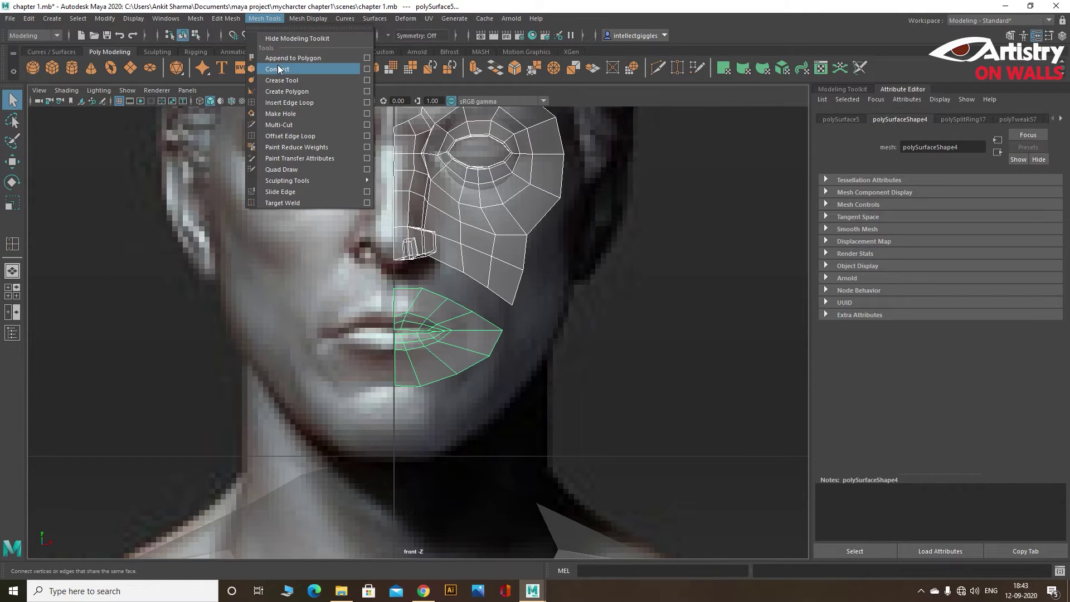
Step: Combine the face and lip meshes into a single object
left_click(198, 57)
key("w")
left_click(501, 291)
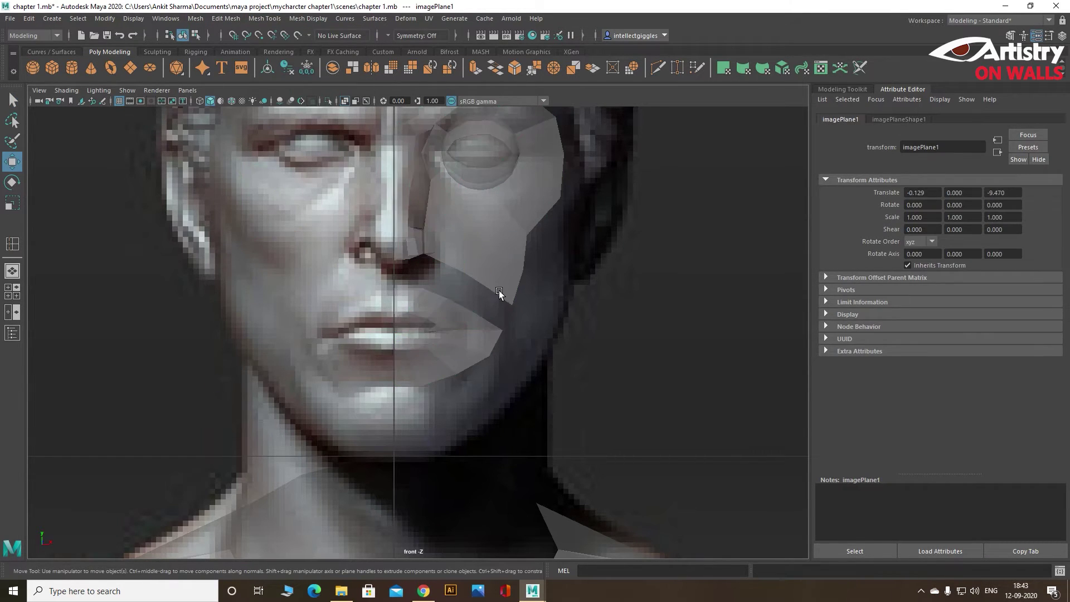
left_click(466, 306)
Step: Bridge the lip's top border edges to the face border edges above them
right_click(659, 310)
left_click(491, 277)
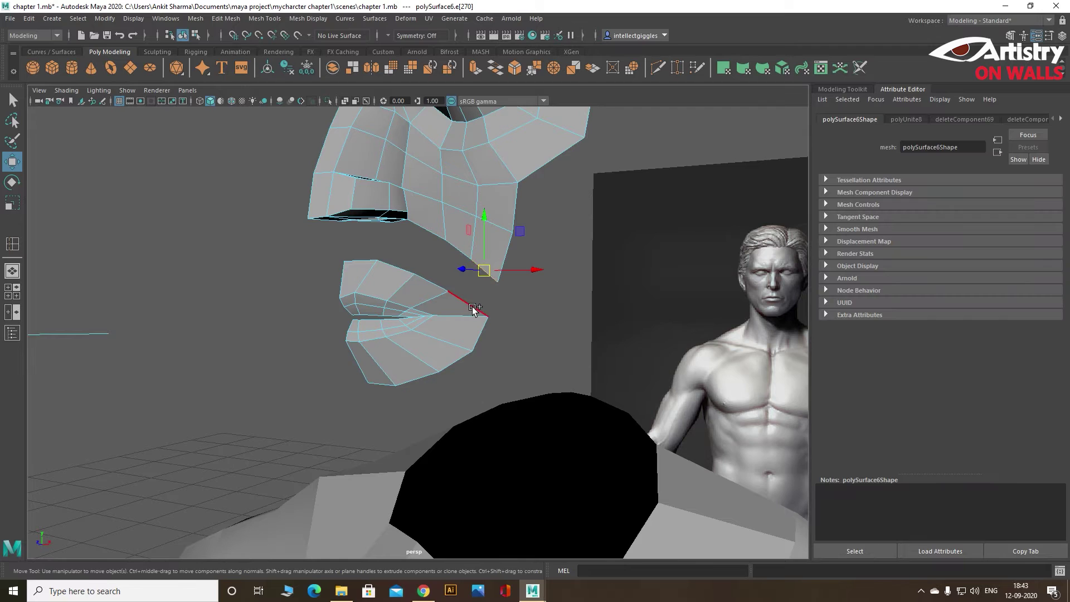
left_click(462, 301, "shift")
left_click(402, 266, "shift")
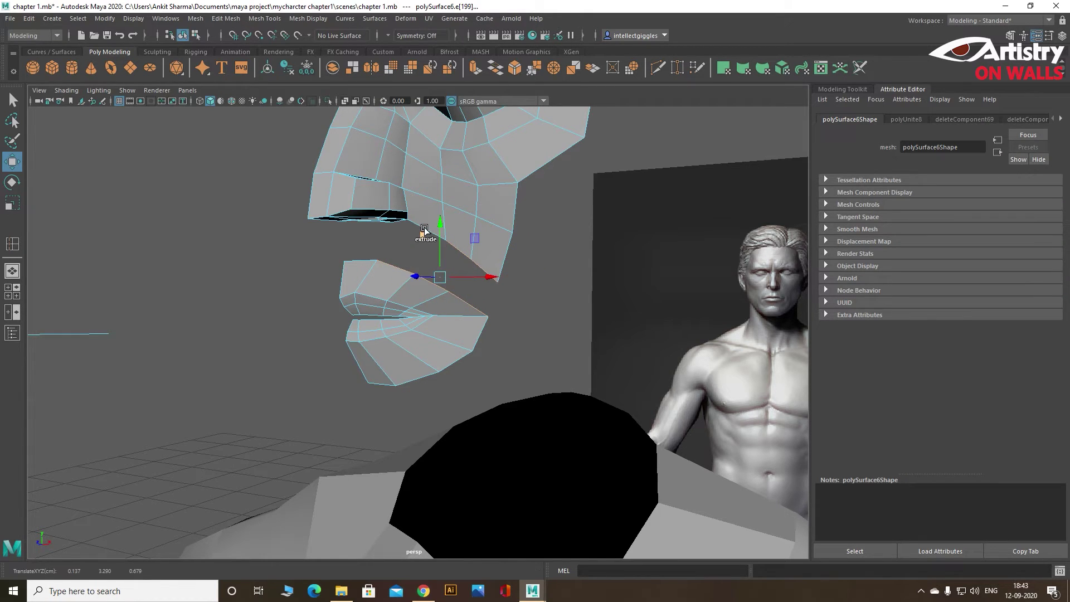
left_click(360, 261, "shift")
middle_click_drag(505, 302, 519, 244, "alt")
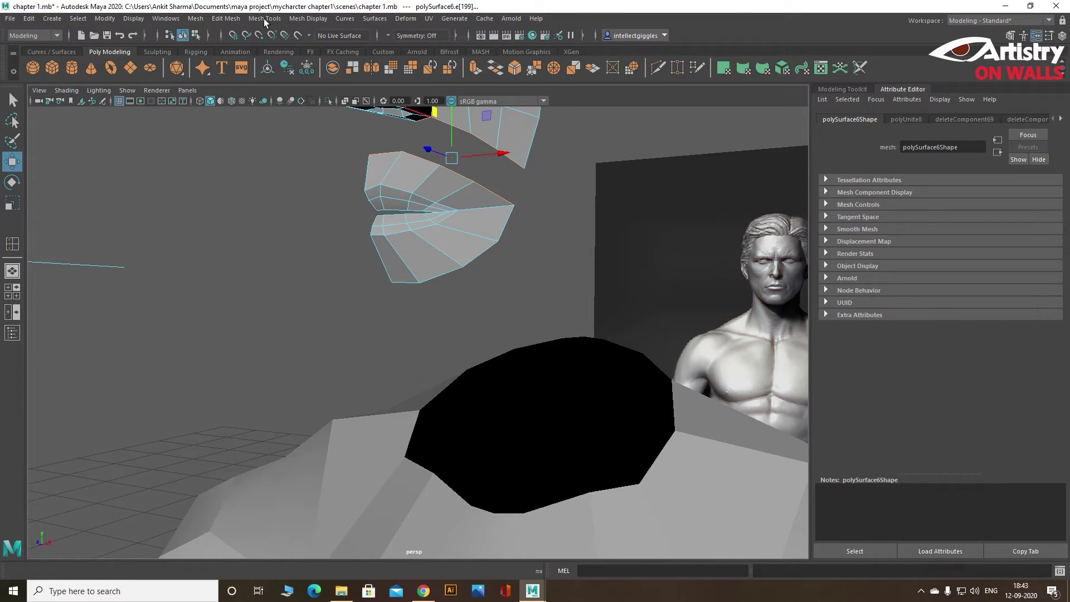
left_click(225, 18)
left_click(227, 67)
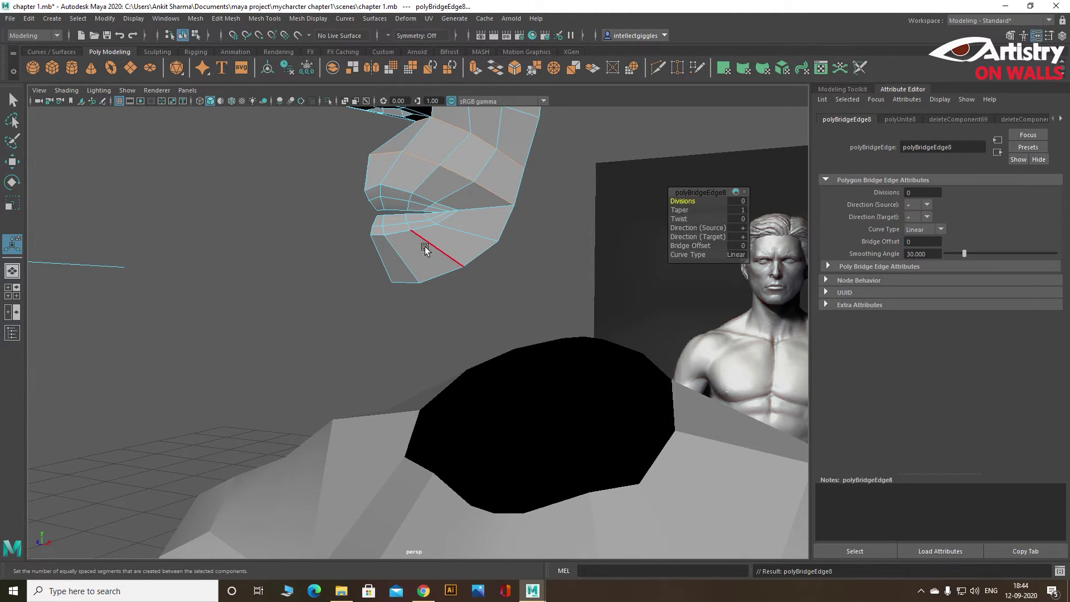
key("q")
key("space")
key("space")
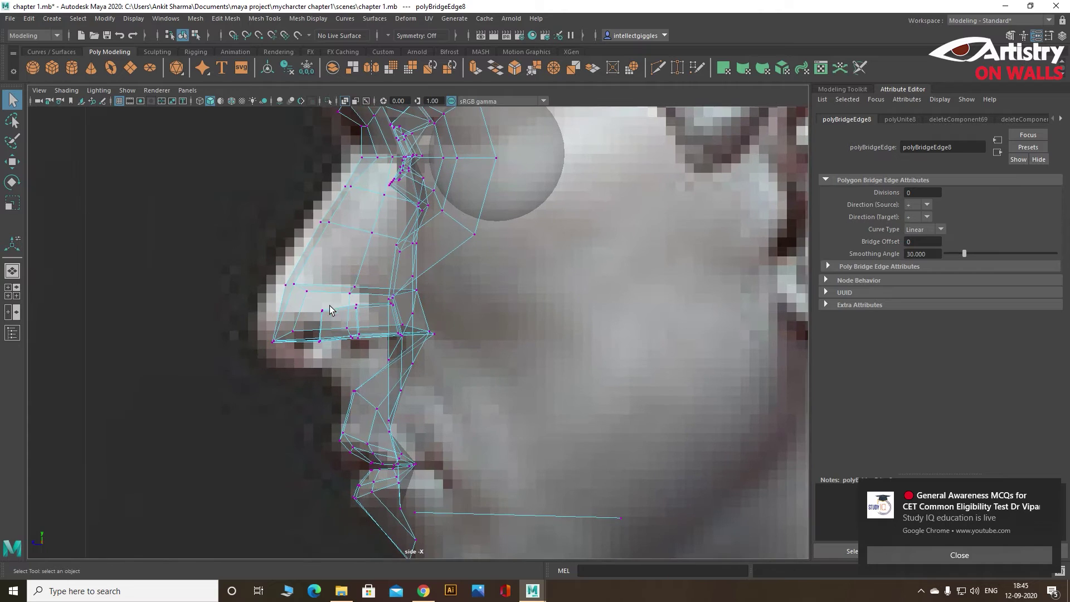
Step: In the side view, push the nose vertices outward to match the reference profile
left_click_drag(400, 352, 462, 358)
key("w")
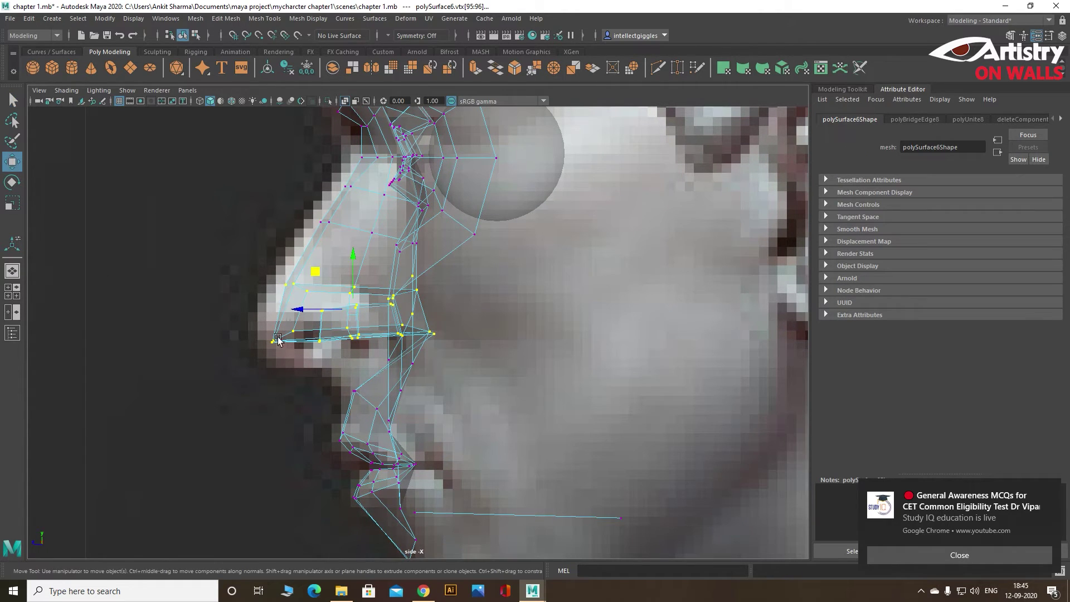
left_click_drag(310, 311, 283, 248)
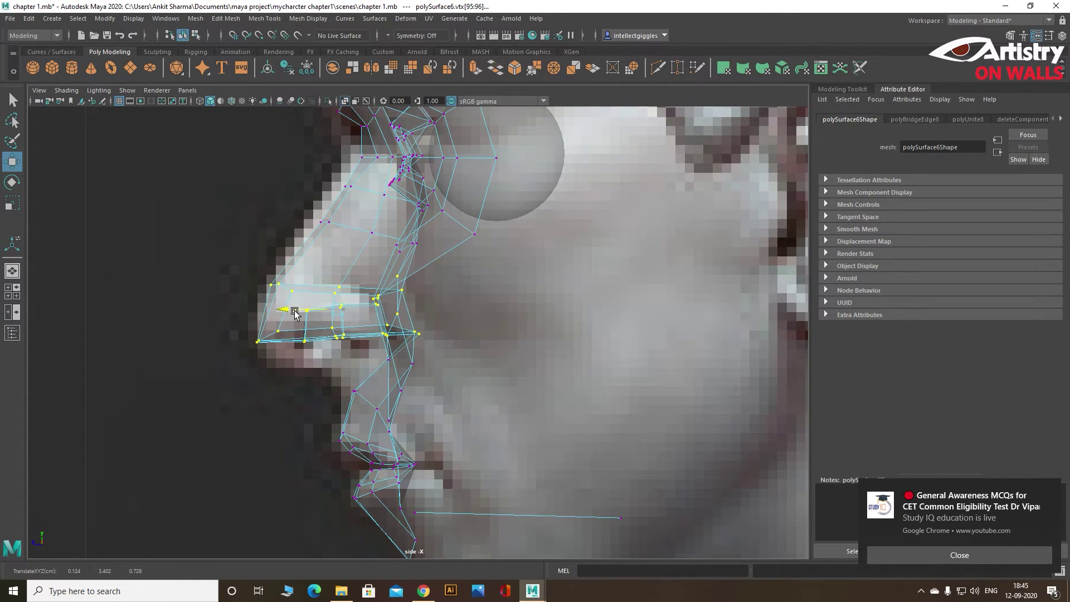
left_click(321, 222)
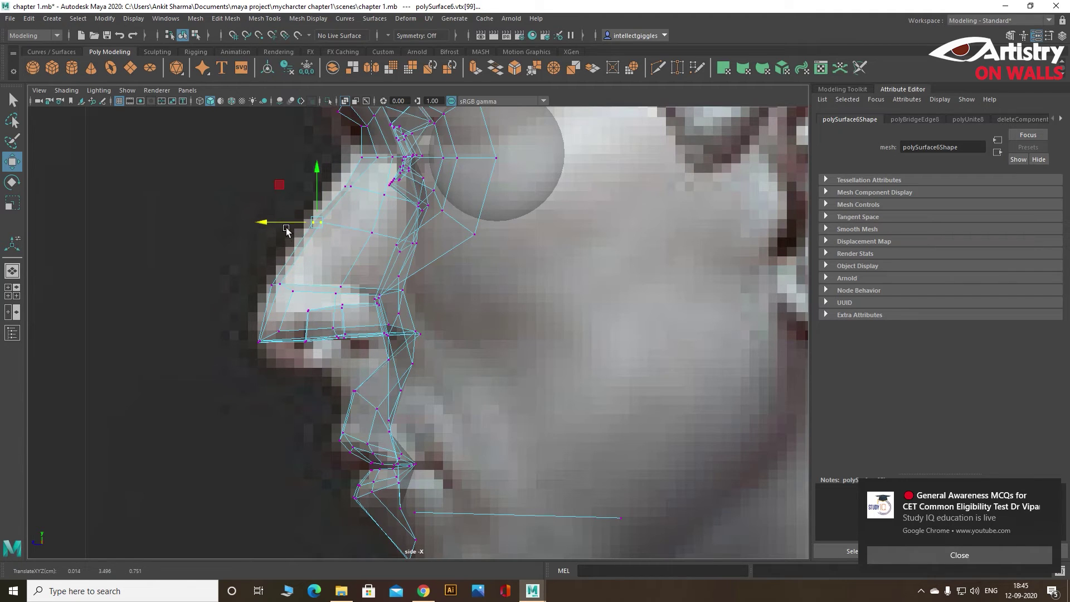
scroll(392, 357, "down", 3)
Step: Inspect the nose in perspective with smooth preview and wireframe, then select the nostril vertices
key("space")
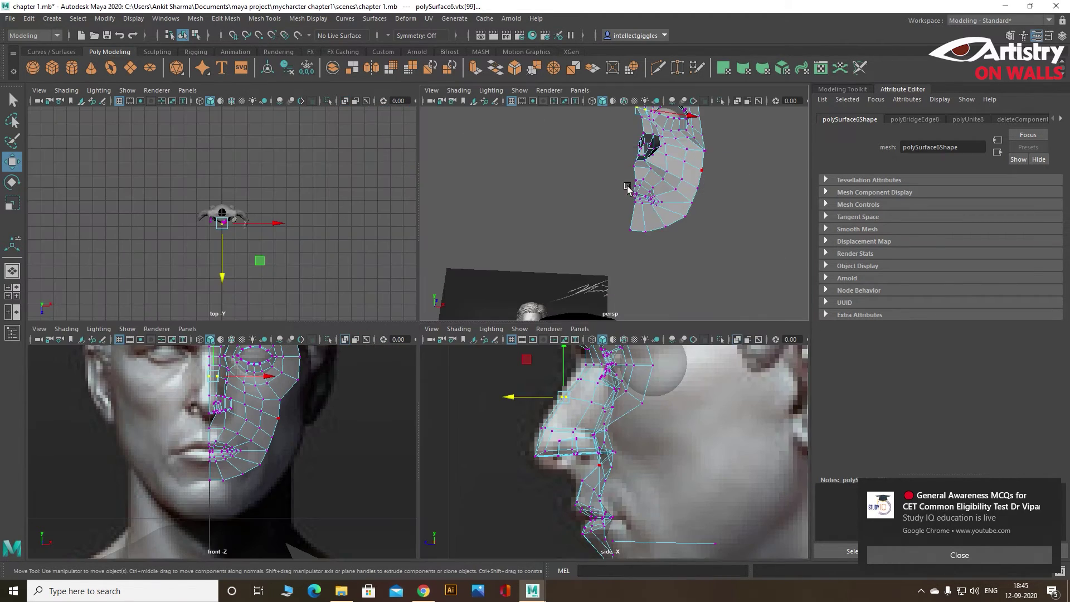
key("space")
scroll(501, 208, "down", 2)
mouse_move(500, 208)
left_mouse_down("alt")
mouse_move(492, 232)
mouse_move(442, 239)
mouse_move(302, 233)
left_mouse_up("alt")
key("2")
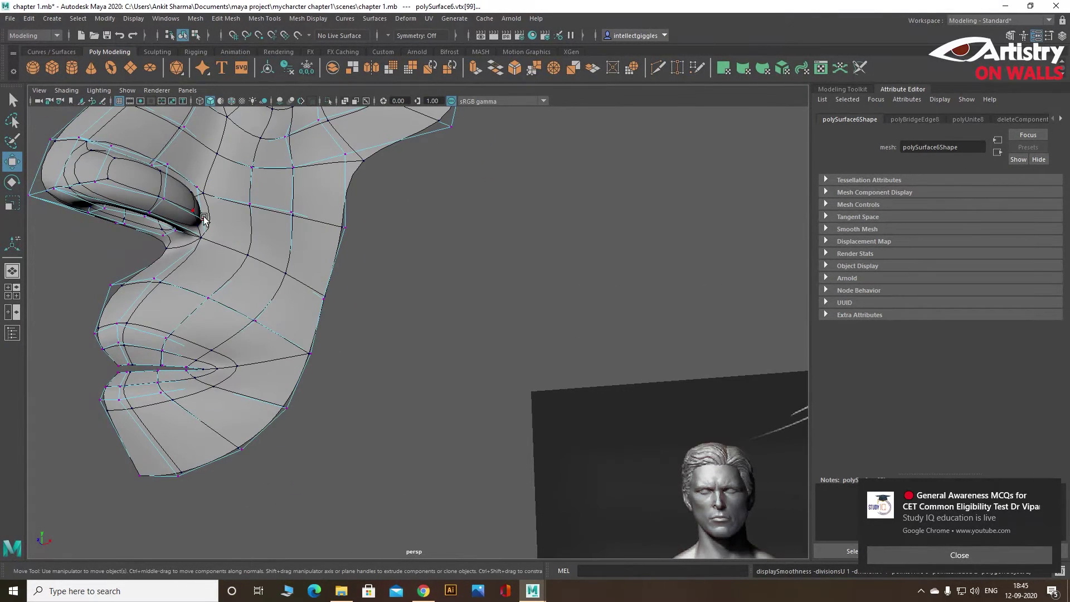
key("1")
key("4")
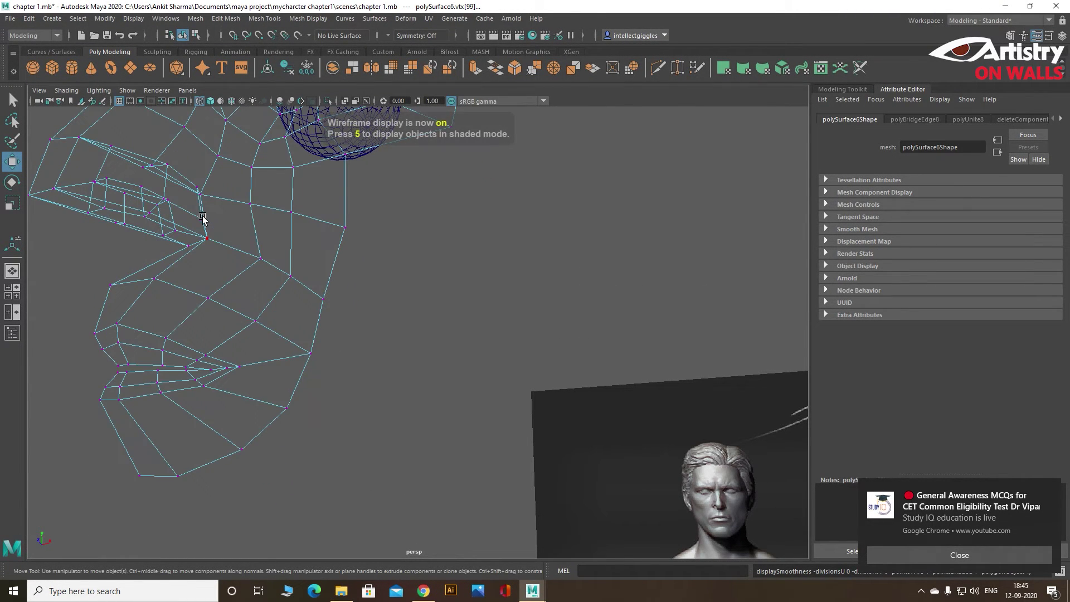
mouse_move(388, 267)
left_mouse_down("alt")
mouse_move(375, 270)
mouse_move(496, 270)
mouse_move(528, 282)
mouse_move(514, 284)
left_mouse_up("alt")
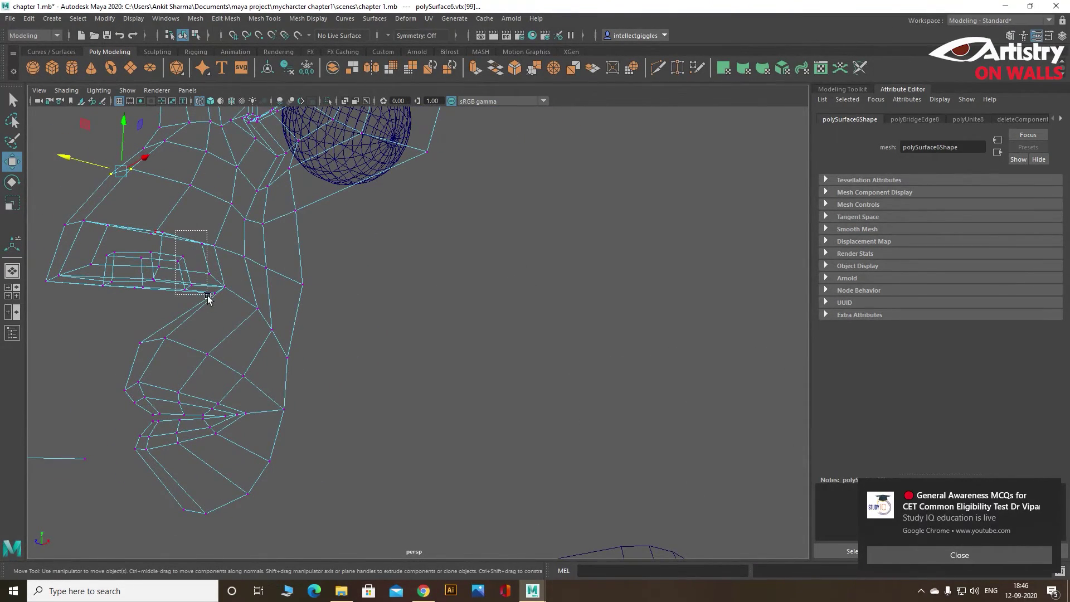
left_click_drag(229, 312, 230, 312)
double_click(12, 162)
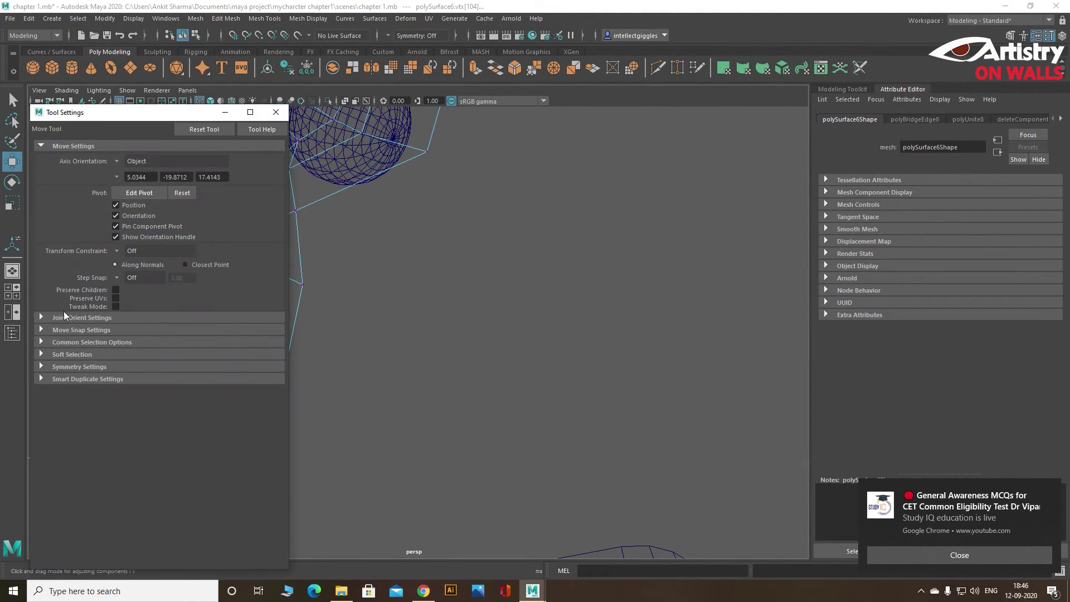
Step: Turn on Soft Select and move the nostril vertices up and to the left
left_click(42, 354)
left_click(115, 368)
left_click(276, 112)
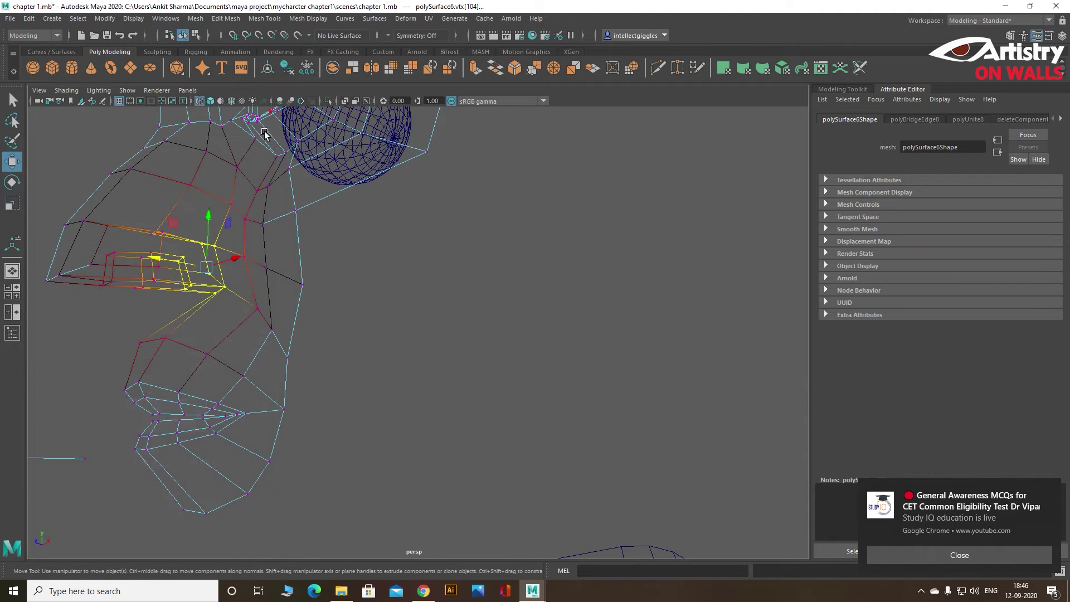
middle_click_drag(176, 261, 133, 253)
left_click(151, 303)
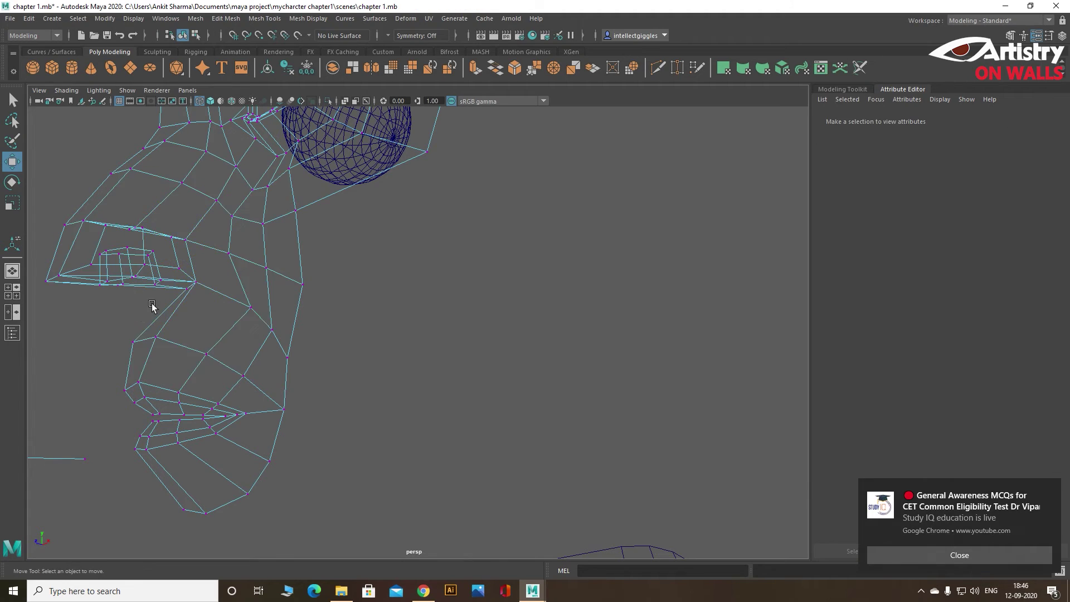
left_click_drag(204, 266, 176, 298)
middle_click_drag(177, 298, 165, 295)
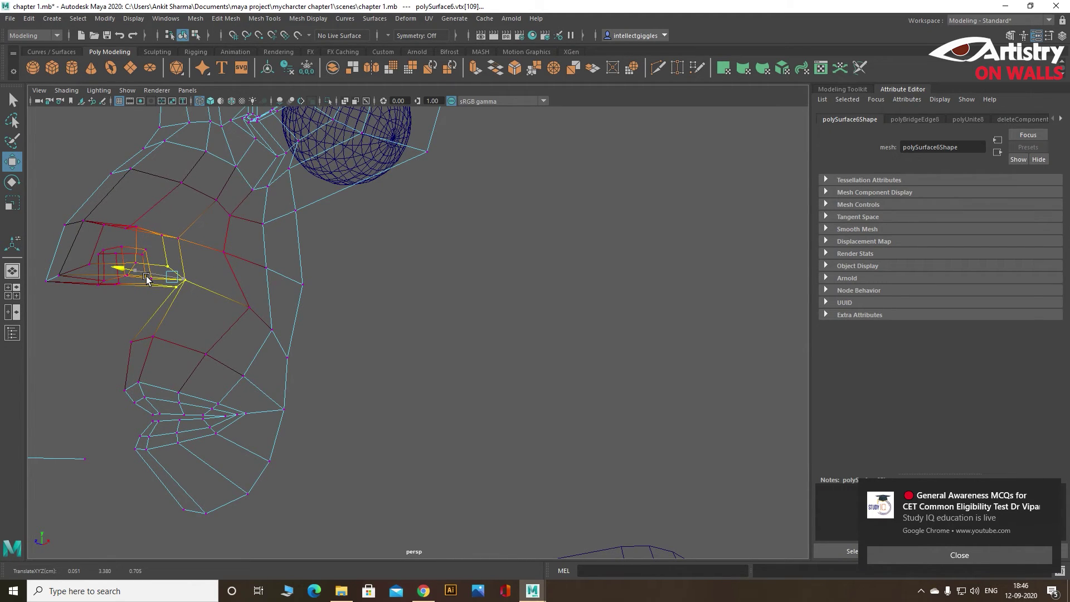
left_click(128, 309)
Step: Adjust the soft selection options and nudge individual nostril vertices left and down
double_click(12, 161)
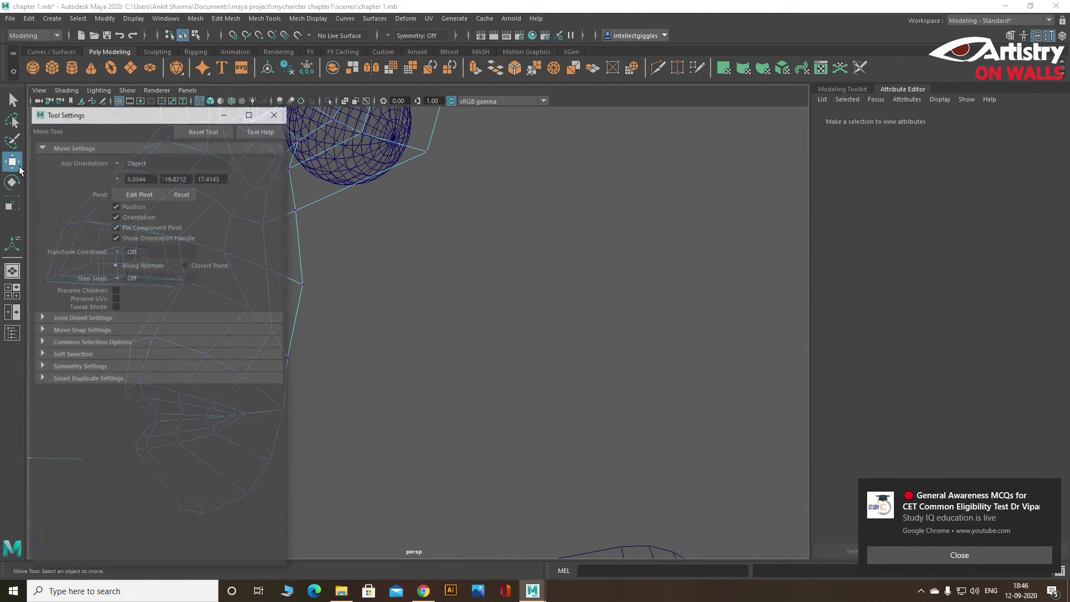
left_click(43, 356)
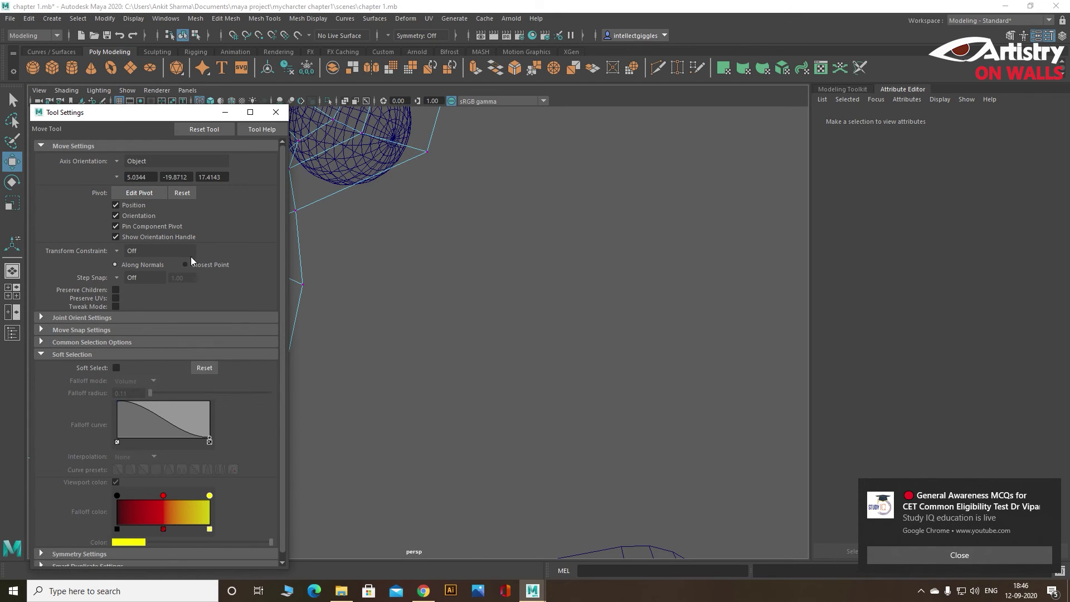
left_click(275, 112)
left_click(173, 276)
left_click_drag(144, 276, 141, 277)
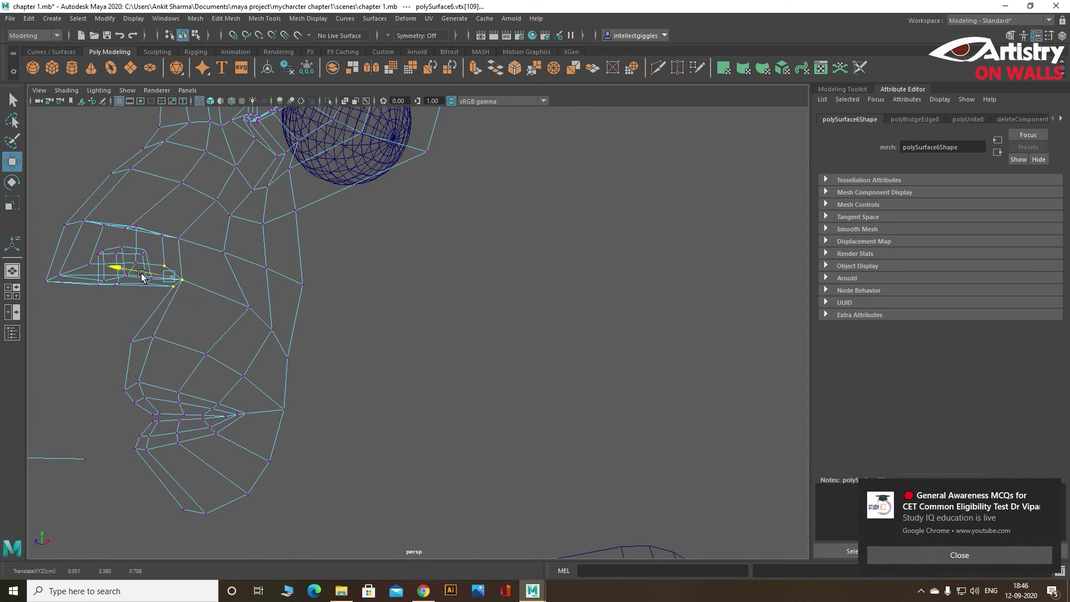
left_click_drag(167, 225, 167, 228)
Step: Check the nose shape using smooth preview, shaded display and a side orbit
key("space")
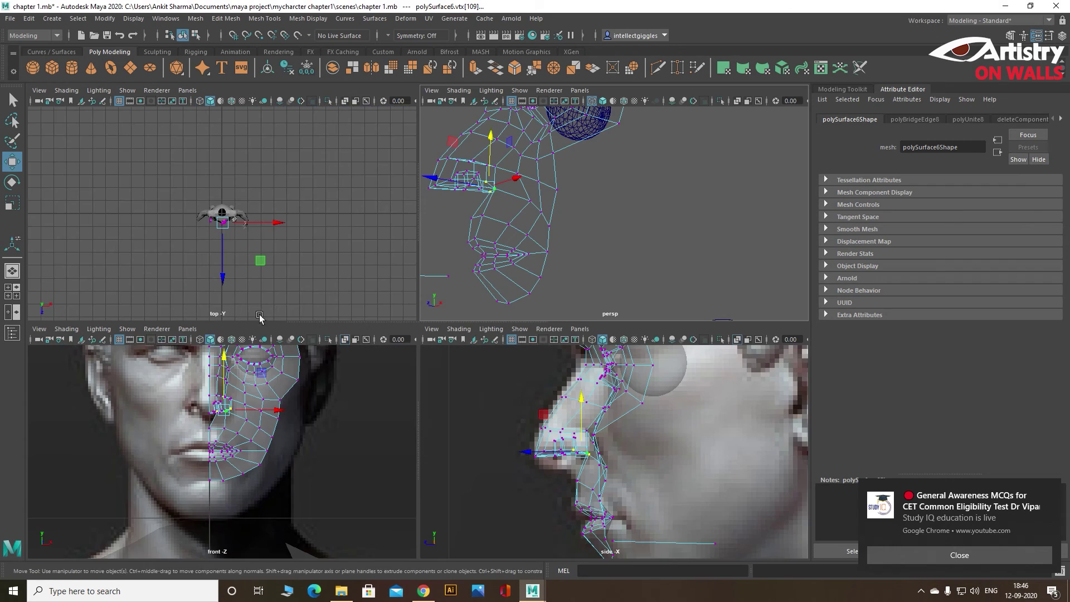
key("space")
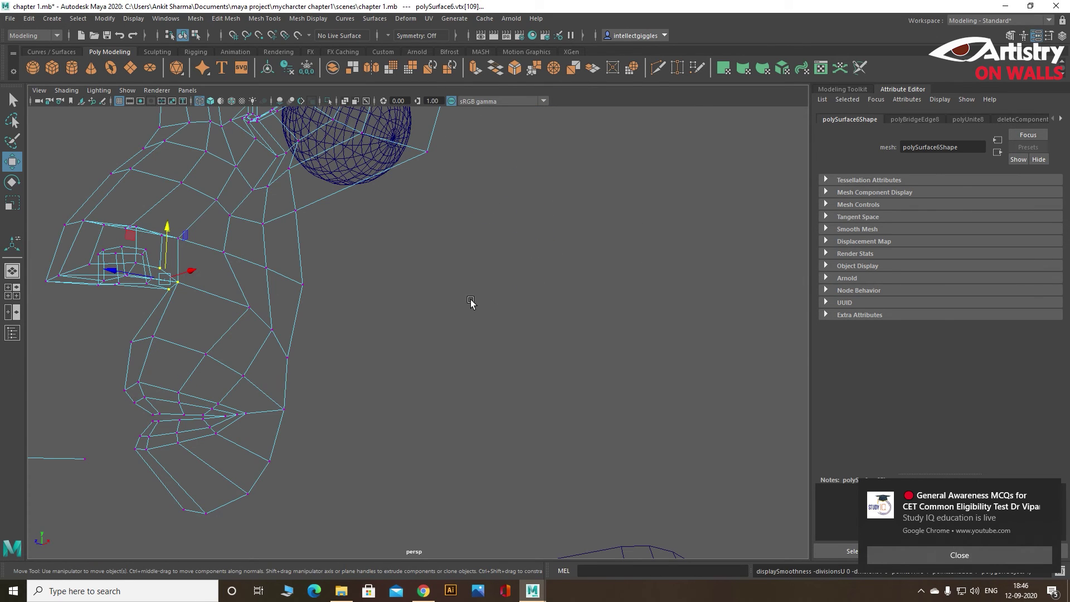
key("3")
key("5")
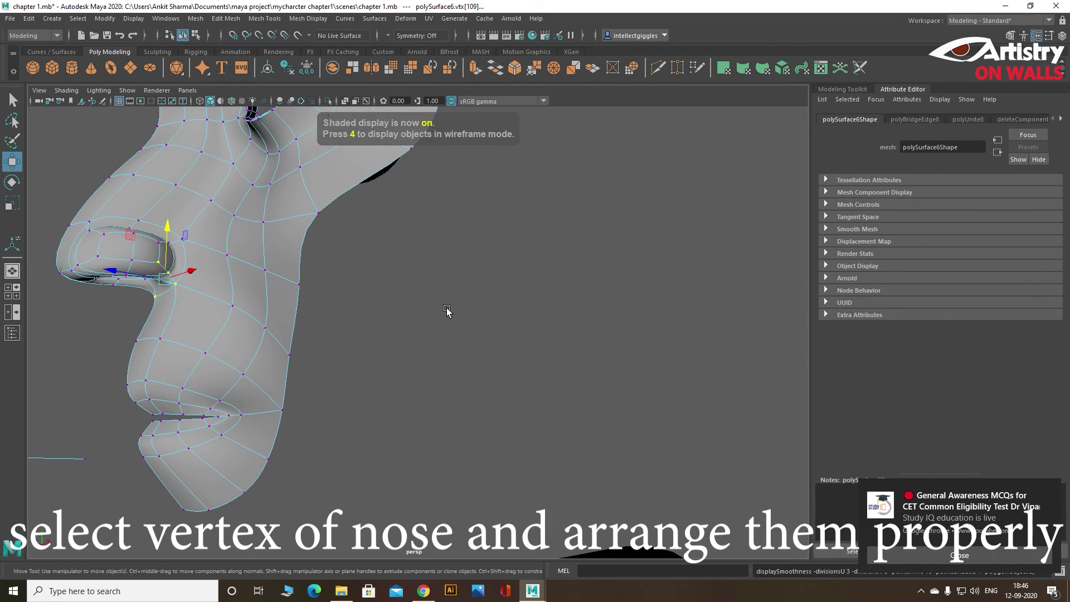
key("1")
mouse_move(384, 337)
left_mouse_down("alt")
mouse_move(552, 341)
mouse_move(478, 346)
left_mouse_up("alt")
scroll(551, 342, "down", 5)
key("3")
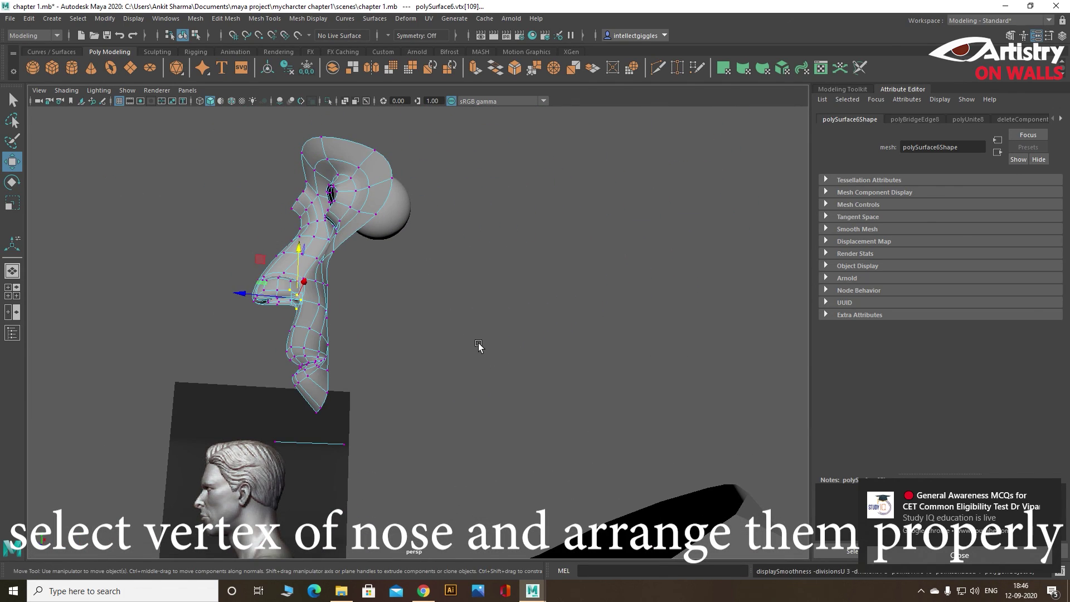